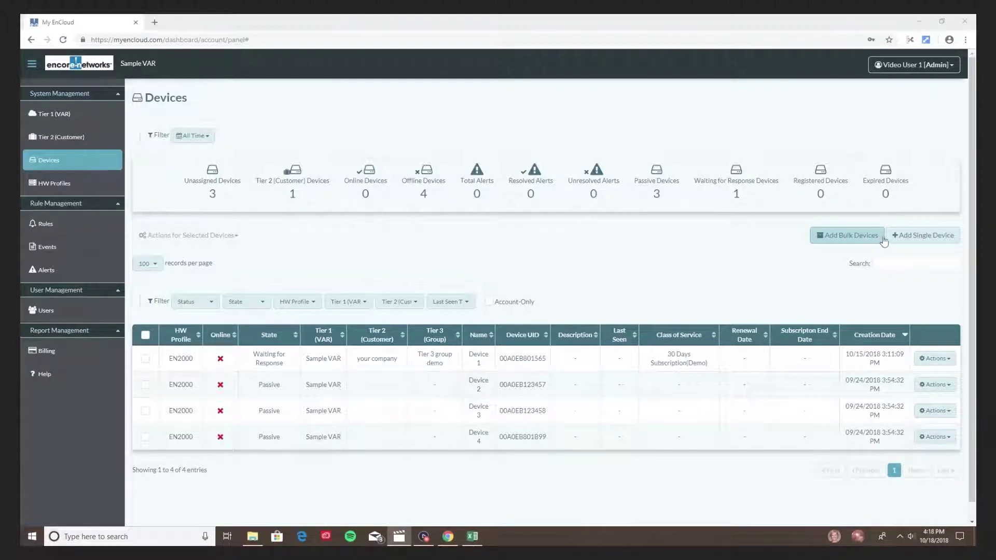
Step: Start adding a single device, naming it "Device Z" with the description "Test device"
{"action": "left_click", "coordinate": [928, 236]}
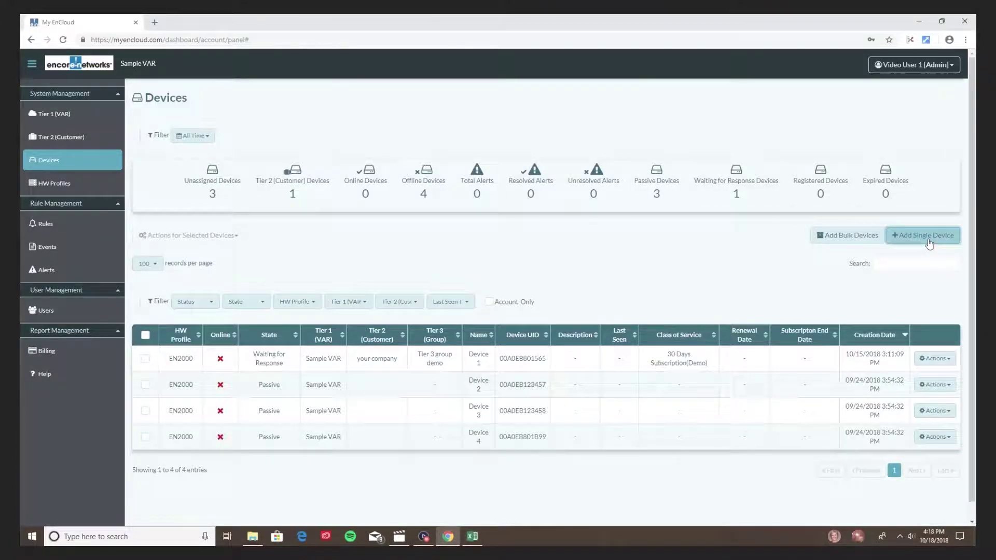
{"action": "left_click", "coordinate": [434, 123]}
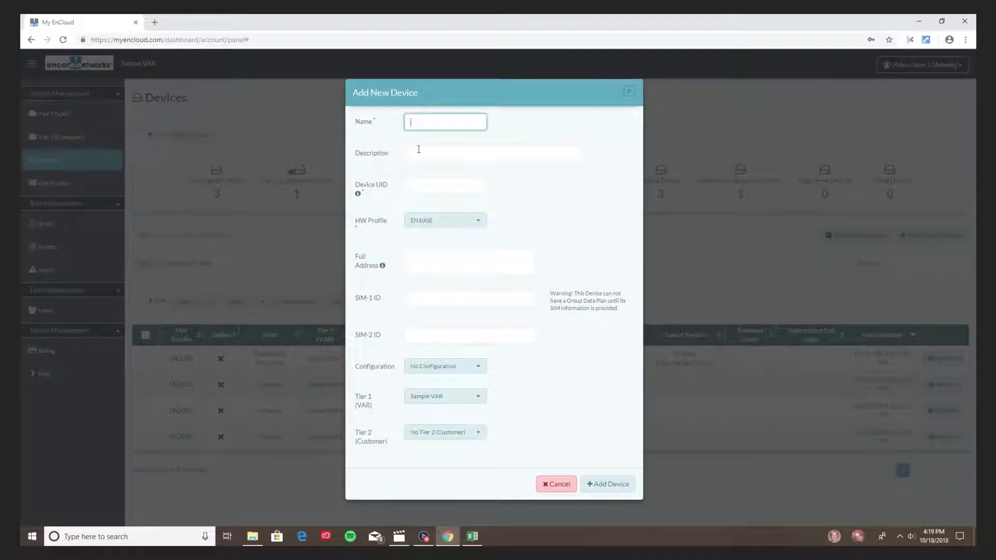
{"action": "type", "text": "Device2"}
{"action": "left_click", "coordinate": [442, 159]}
{"action": "type", "text": "Test devoce"}
{"action": "key", "text": "BackSpace"}
{"action": "key", "text": "BackSpace"}
{"action": "key", "text": "BackSpace"}
{"action": "key", "text": "BackSpace"}
{"action": "type", "text": "ice"}
{"action": "key", "text": "Tab"}
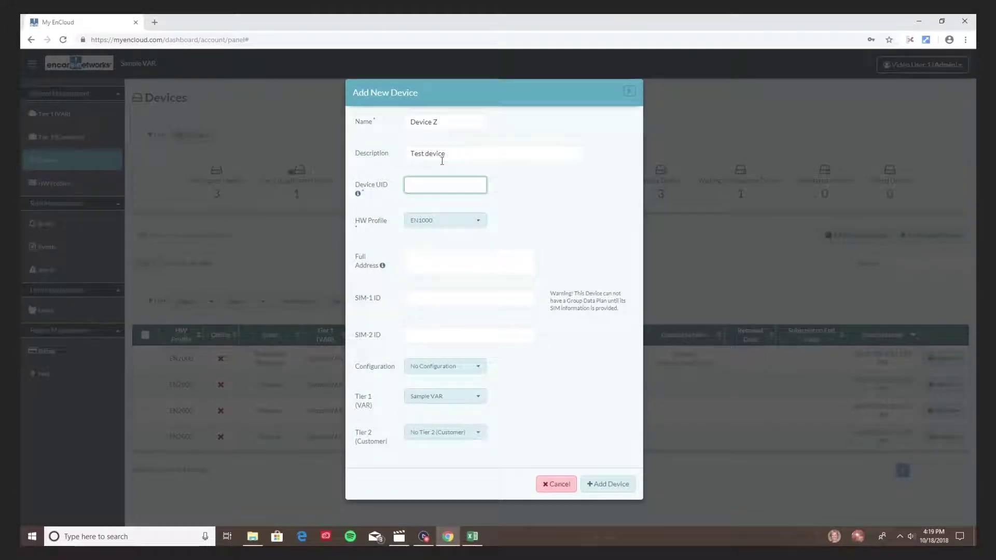
Step: Set the new device's UID to 00A0EB881122 and its hardware profile to EN2000
{"action": "type", "text": "00A0EB881122"}
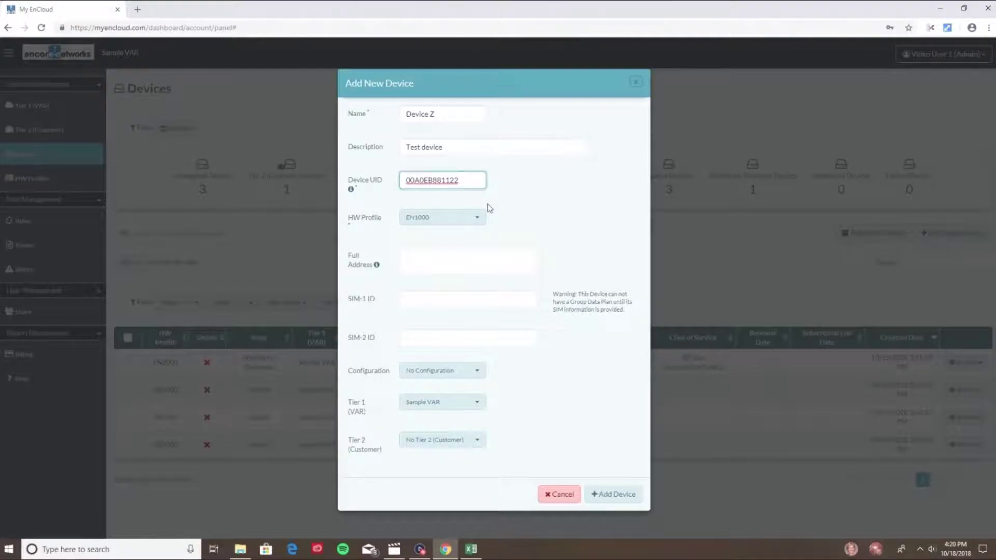
{"action": "left_click", "coordinate": [463, 224]}
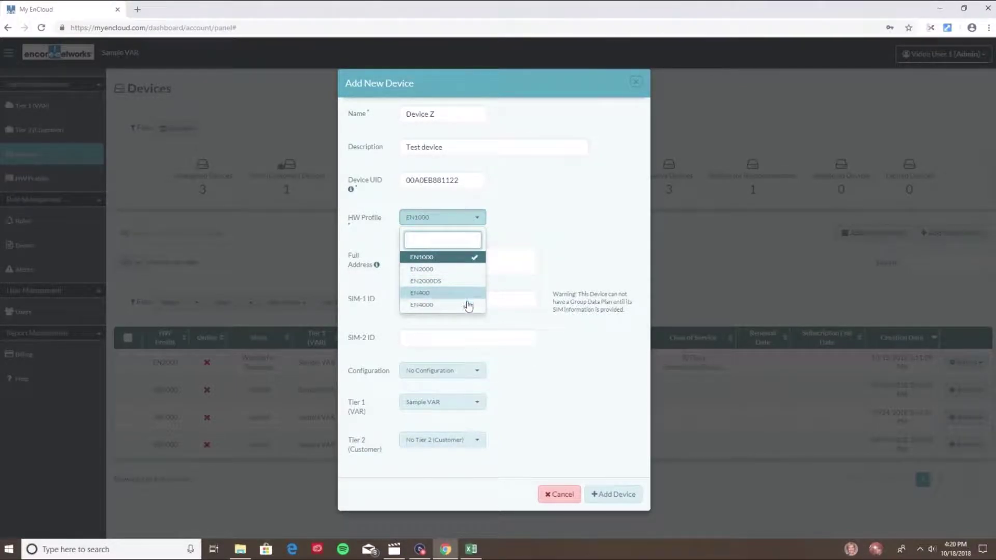
{"action": "left_click", "coordinate": [469, 273]}
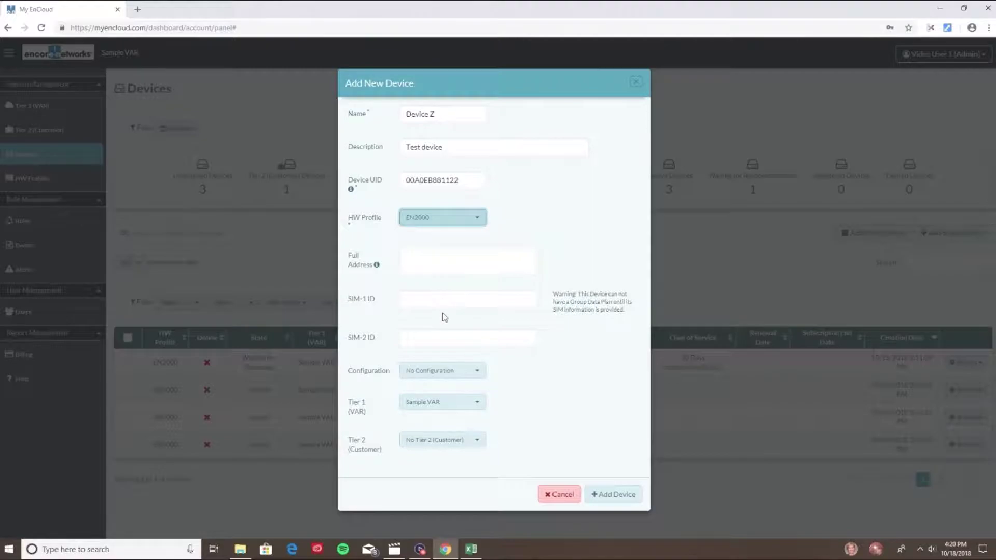
{"action": "left_click", "coordinate": [454, 299]}
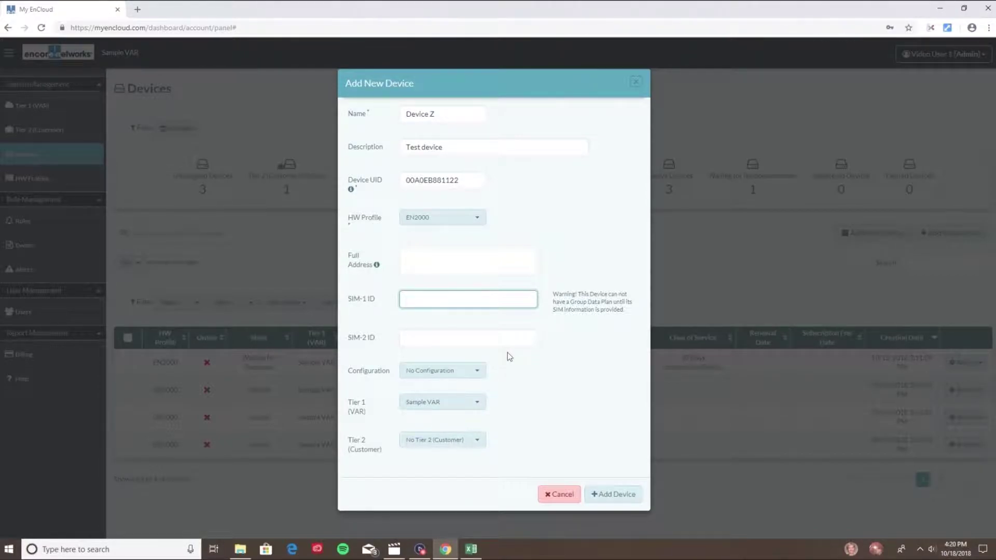
{"action": "left_click", "coordinate": [472, 371]}
{"action": "left_click", "coordinate": [473, 371]}
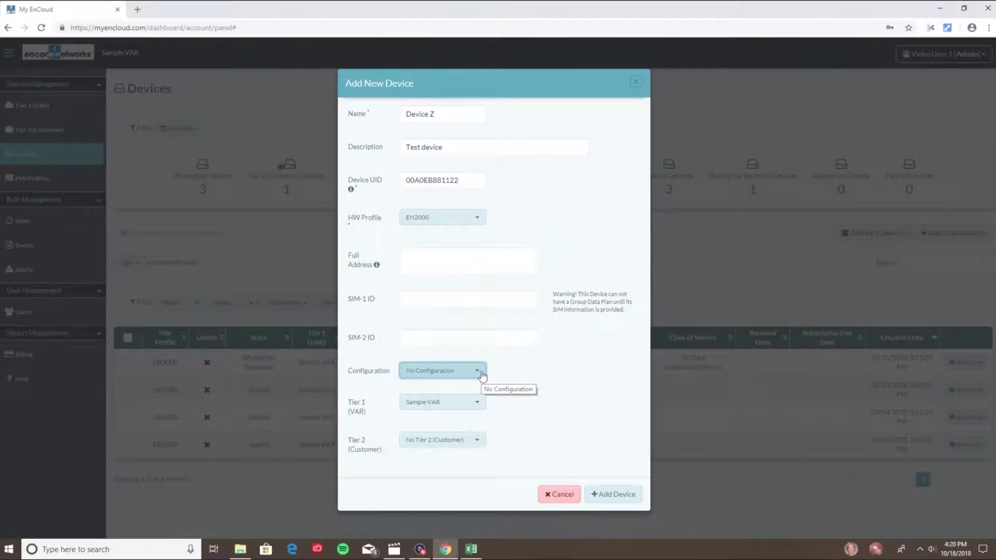
{"action": "left_click", "coordinate": [482, 375]}
{"action": "left_click", "coordinate": [515, 369]}
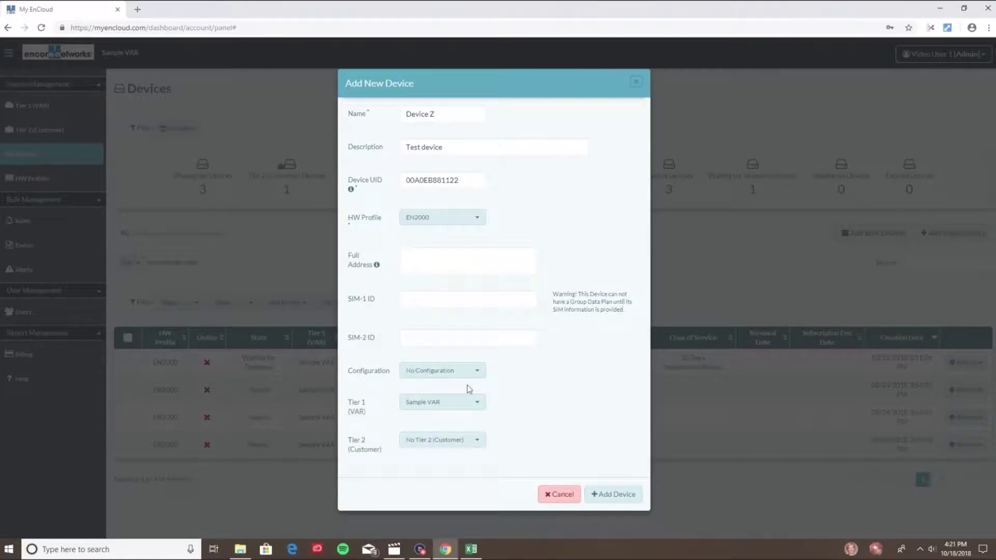
Step: Assign the new device to the Tier 2 customer "your company" and the Tier 3 group "Tier 3 group demo"
{"action": "left_click", "coordinate": [481, 443]}
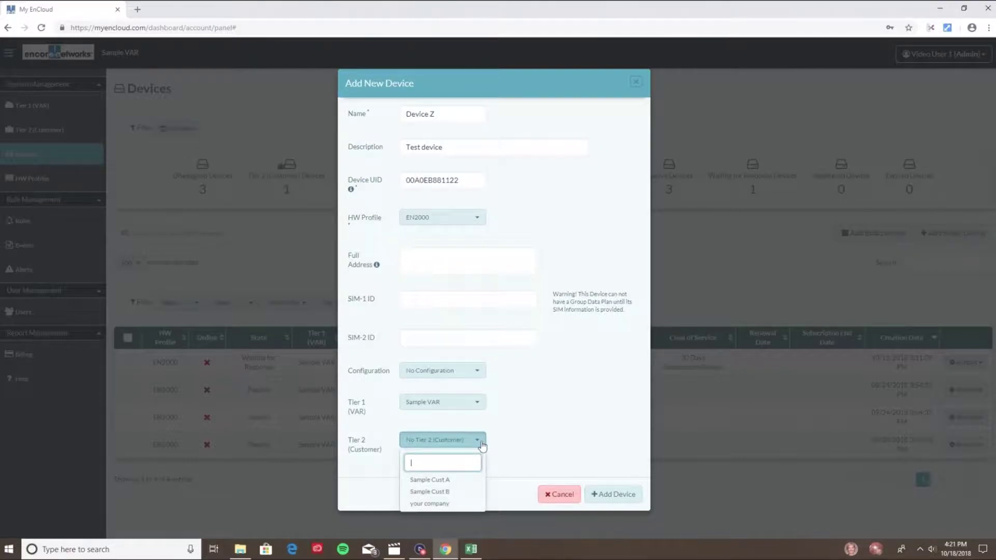
{"action": "left_click", "coordinate": [433, 507]}
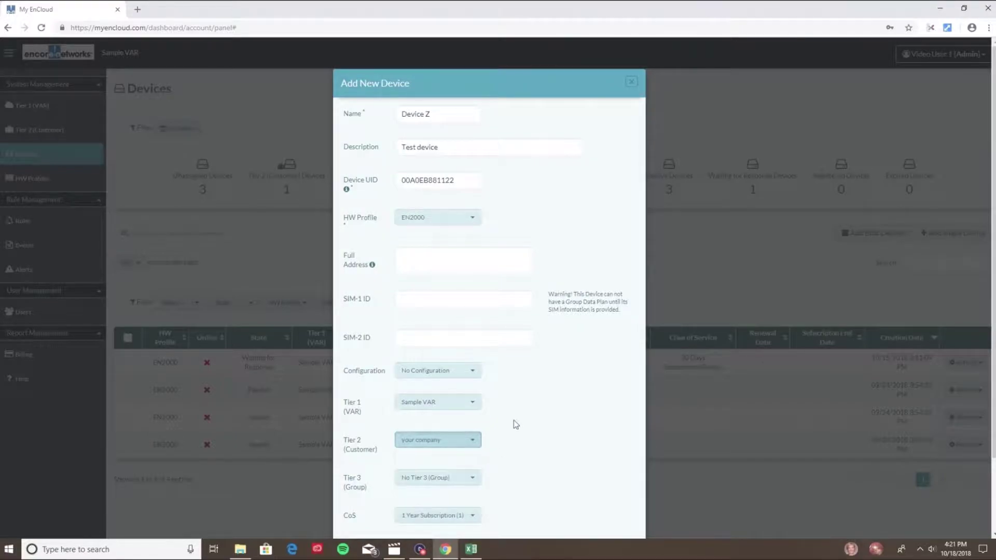
{"action": "scroll", "coordinate": [527, 425], "scroll_direction": "down", "scroll_amount": 2}
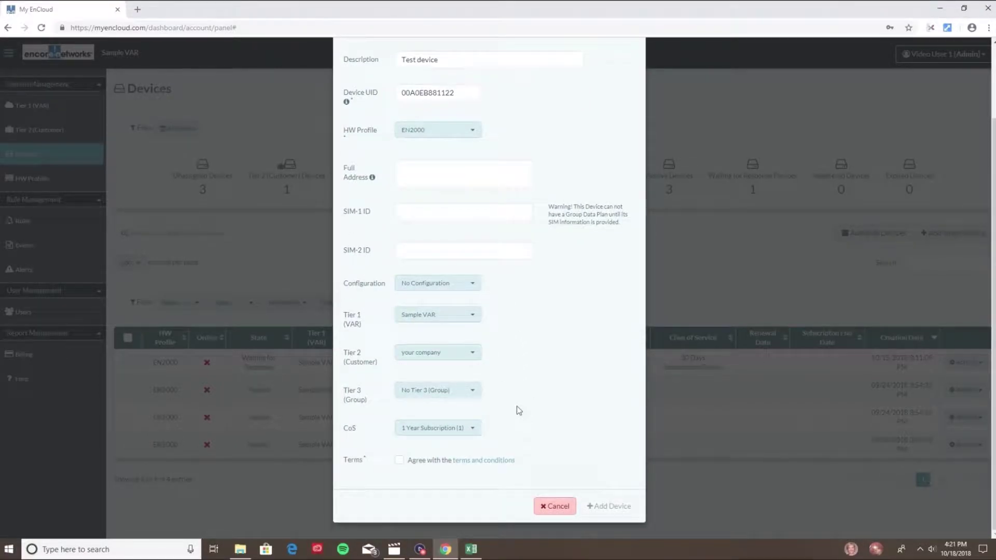
{"action": "left_click", "coordinate": [466, 353]}
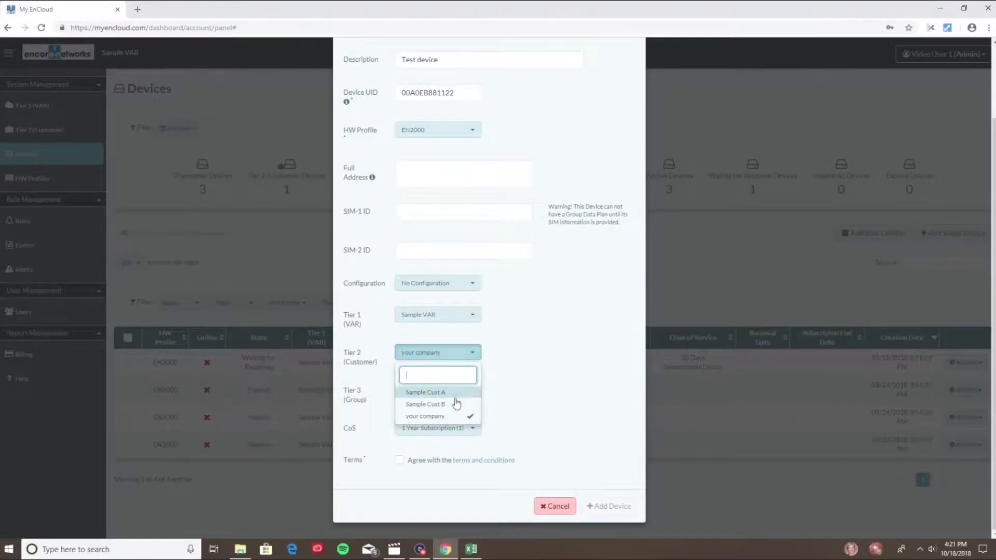
{"action": "left_click", "coordinate": [457, 417]}
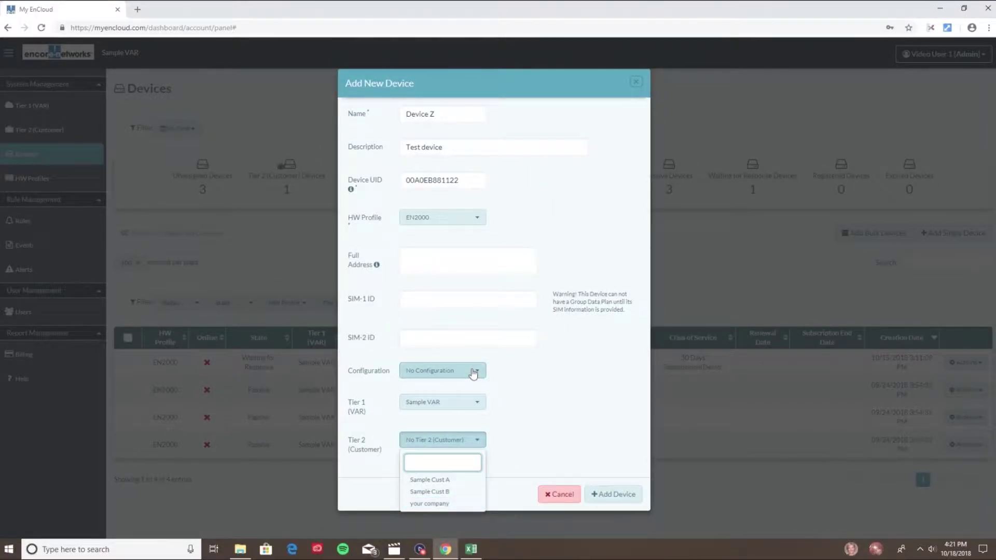
{"action": "left_click", "coordinate": [440, 503]}
{"action": "left_click", "coordinate": [509, 409]}
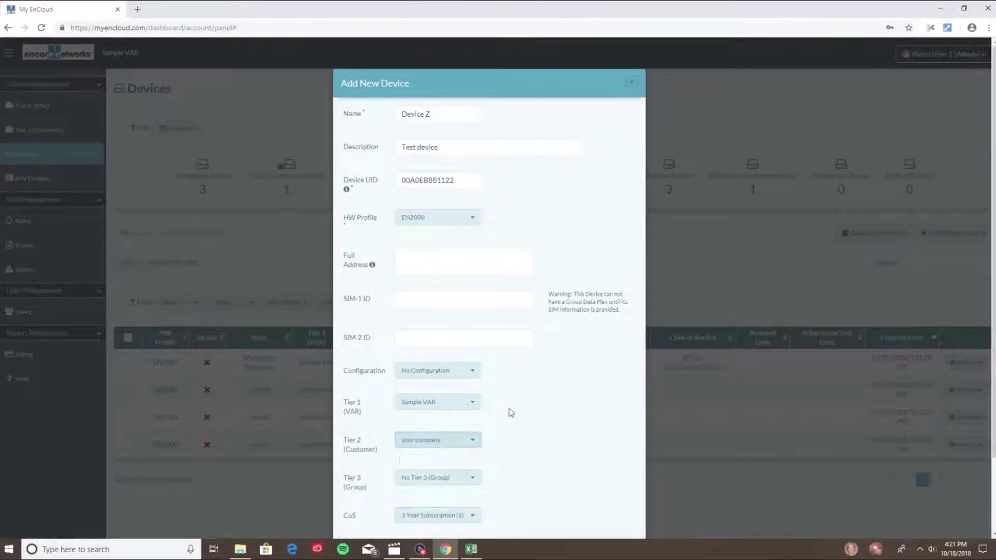
{"action": "scroll", "coordinate": [522, 427], "scroll_direction": "down", "scroll_amount": 2}
{"action": "left_click", "coordinate": [472, 396]}
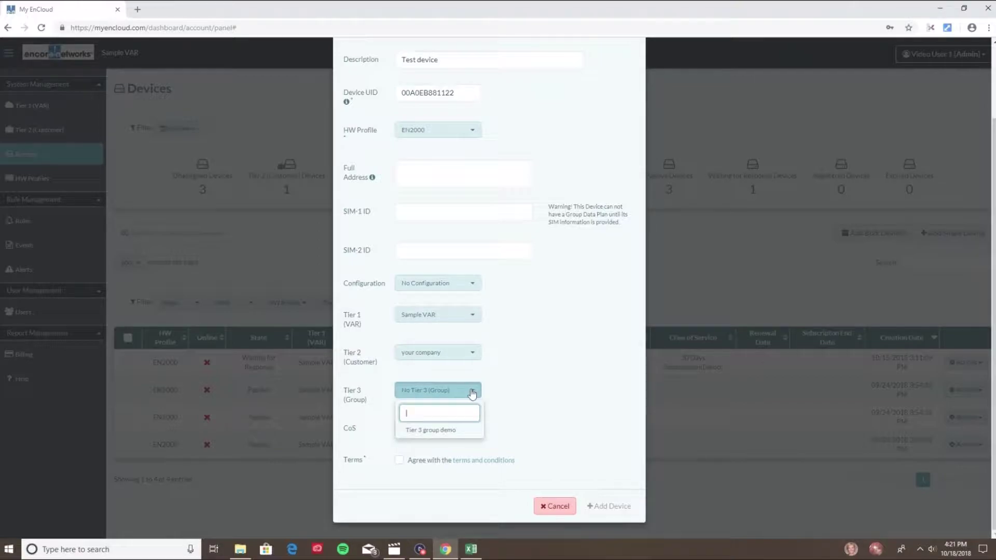
{"action": "left_click", "coordinate": [443, 437]}
{"action": "left_click", "coordinate": [496, 394]}
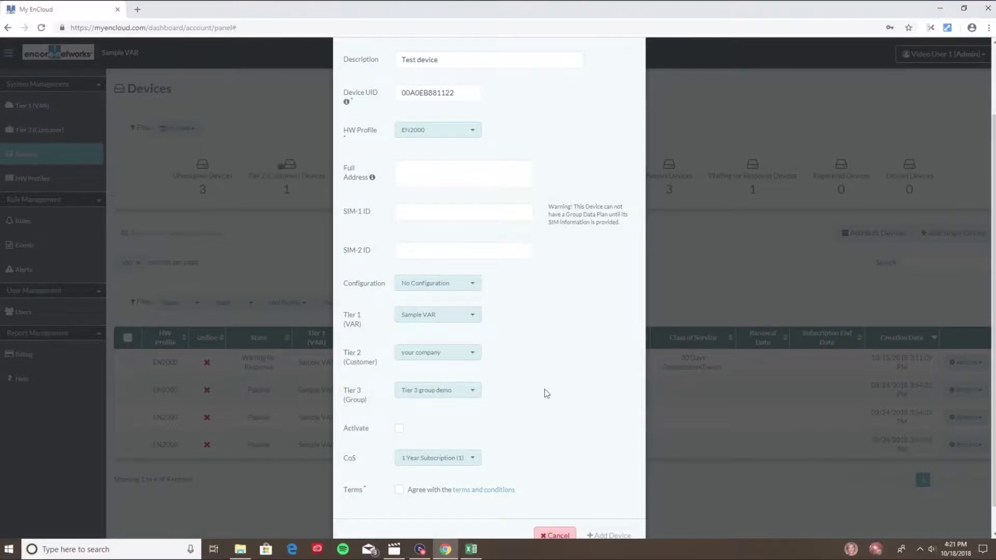
Step: Set the new device's class of service to 30 Days Subscription(Demo)
{"action": "left_click", "coordinate": [481, 464]}
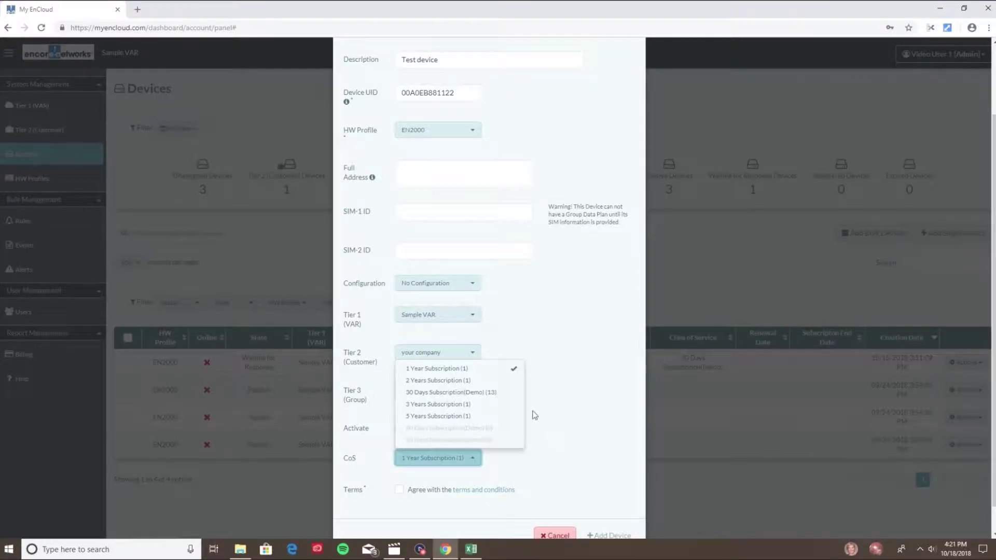
{"action": "left_click", "coordinate": [475, 393]}
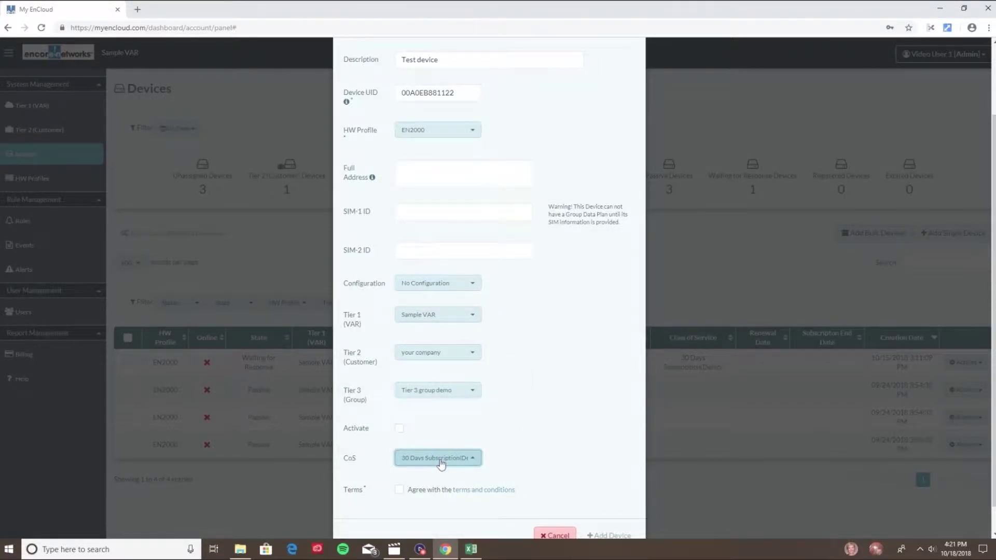
{"action": "left_click", "coordinate": [473, 459]}
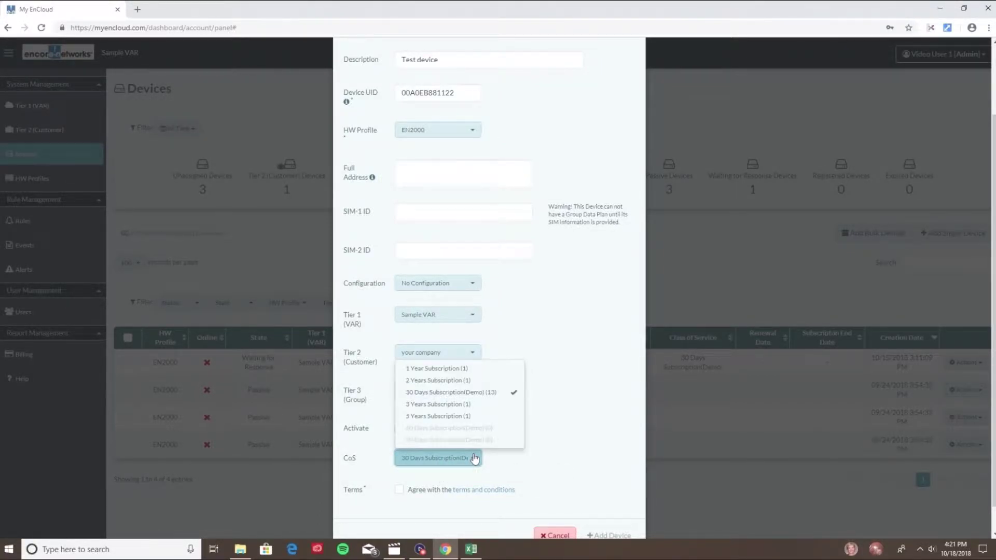
{"action": "left_click", "coordinate": [481, 396]}
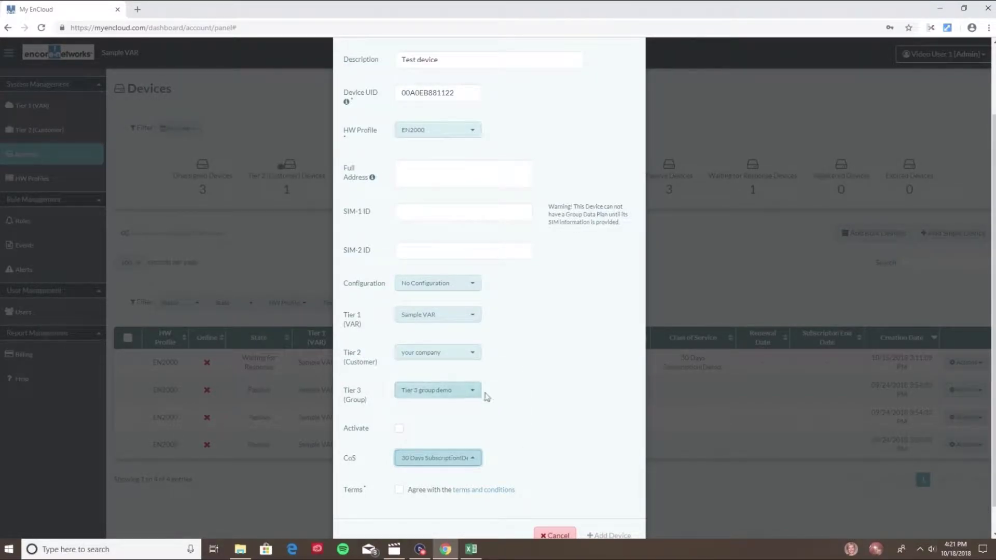
Step: Agree to the terms and conditions for the new device and add it to the device list
{"action": "scroll", "coordinate": [527, 457], "scroll_direction": "down", "scroll_amount": 1}
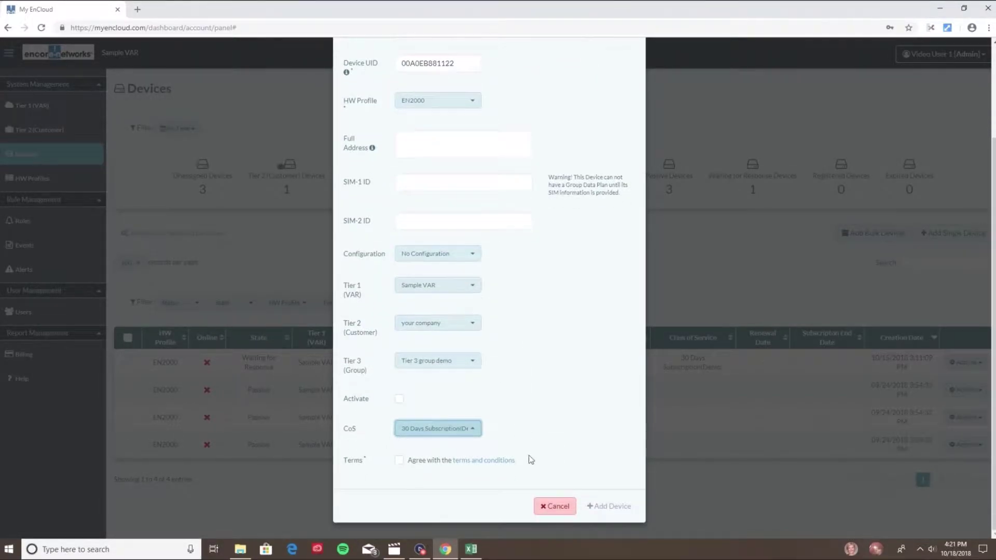
{"action": "left_click", "coordinate": [399, 461]}
{"action": "left_click", "coordinate": [399, 399]}
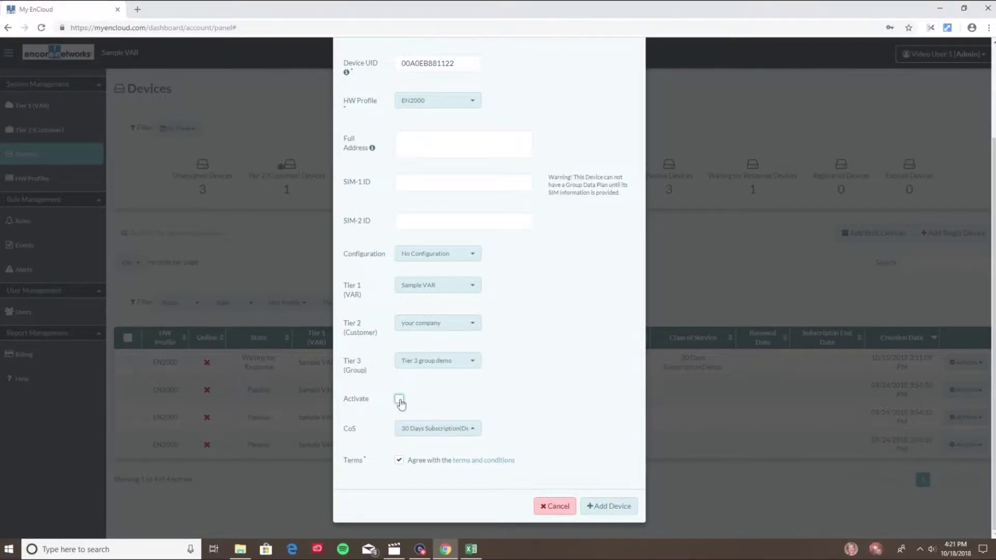
{"action": "left_click", "coordinate": [616, 507]}
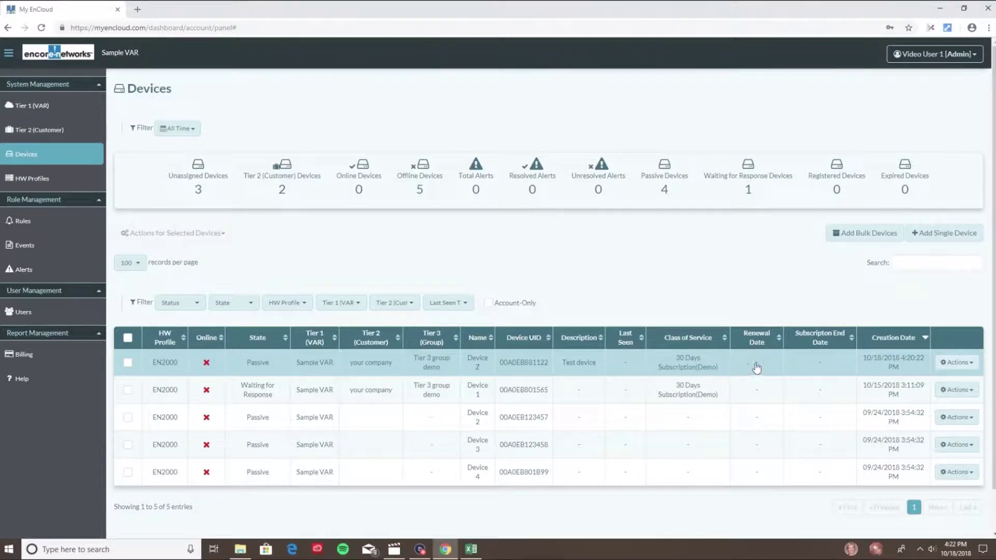
Step: Start a bulk device addition for the Tier 2 customer "your company" and the Tier 3 group "Tier 3 group demo"
{"action": "left_click", "coordinate": [870, 234]}
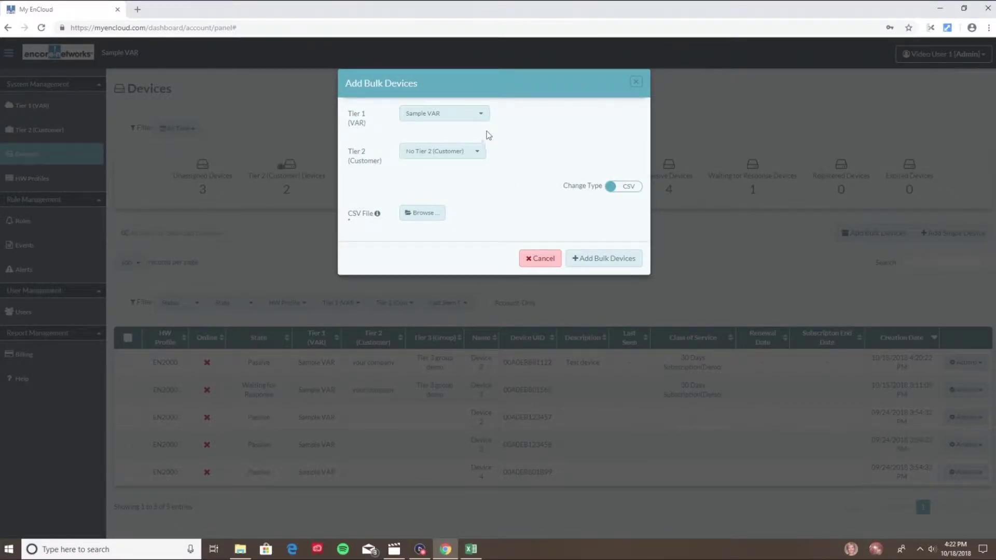
{"action": "left_click", "coordinate": [478, 116]}
{"action": "left_click", "coordinate": [478, 117]}
{"action": "left_click", "coordinate": [473, 151]}
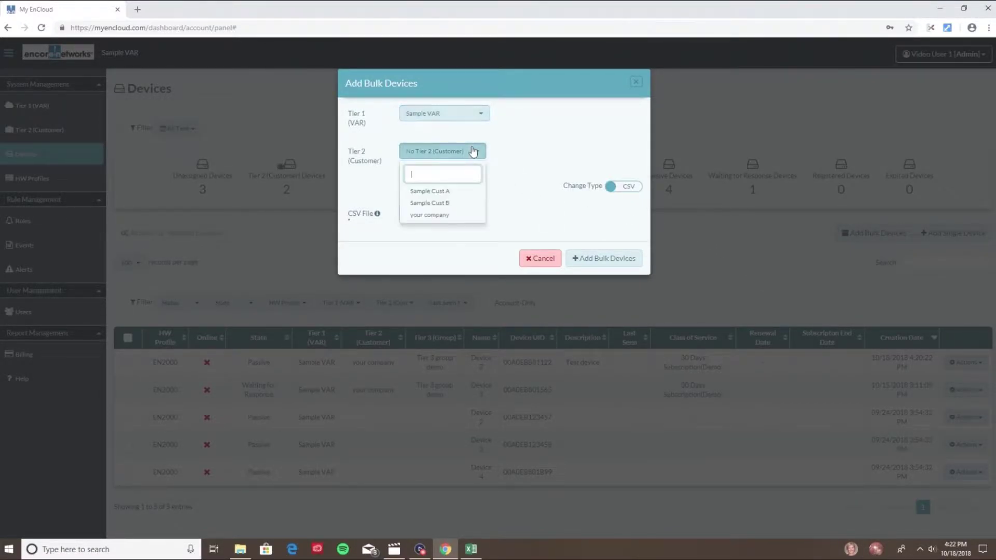
{"action": "left_click", "coordinate": [453, 217]}
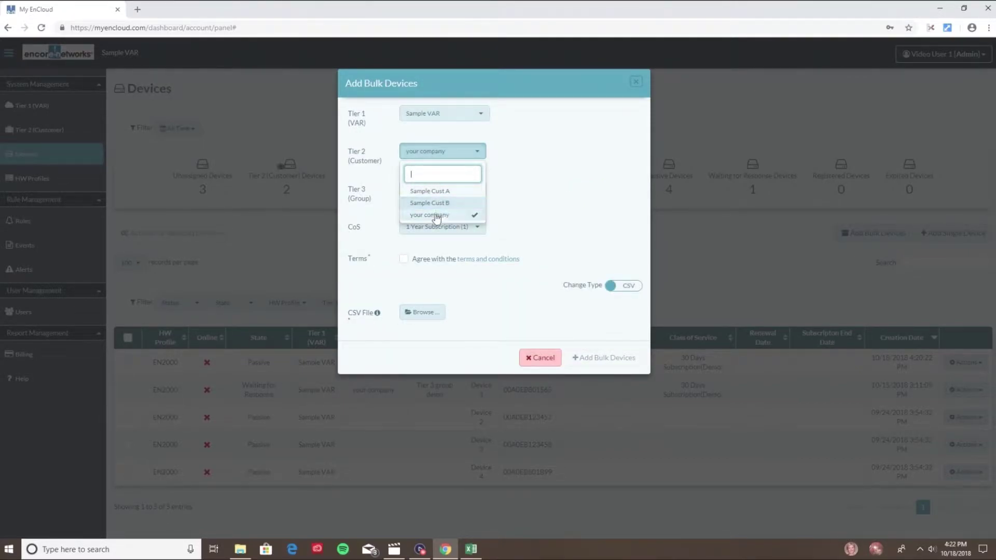
{"action": "left_click", "coordinate": [453, 216]}
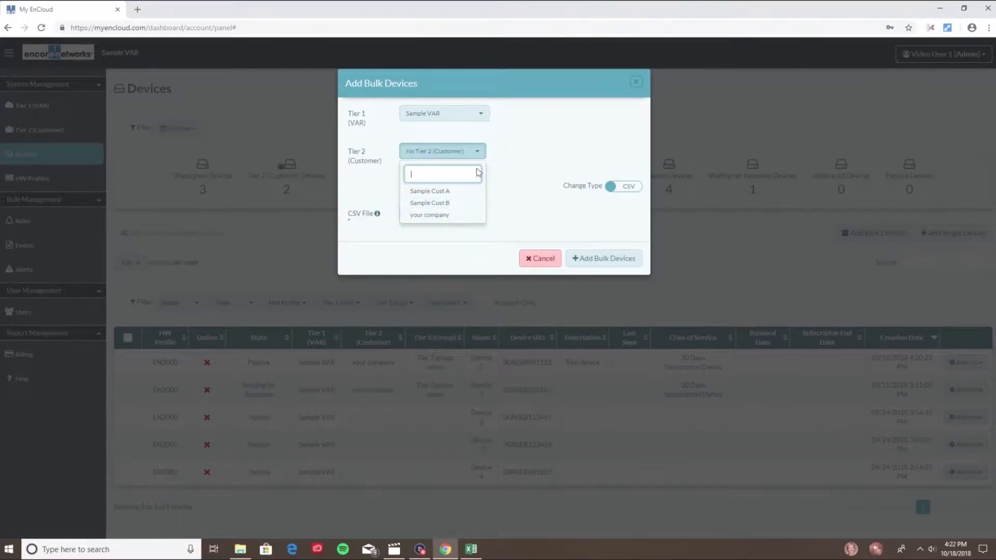
{"action": "left_click", "coordinate": [455, 215]}
{"action": "left_click", "coordinate": [510, 166]}
{"action": "left_click", "coordinate": [465, 189]}
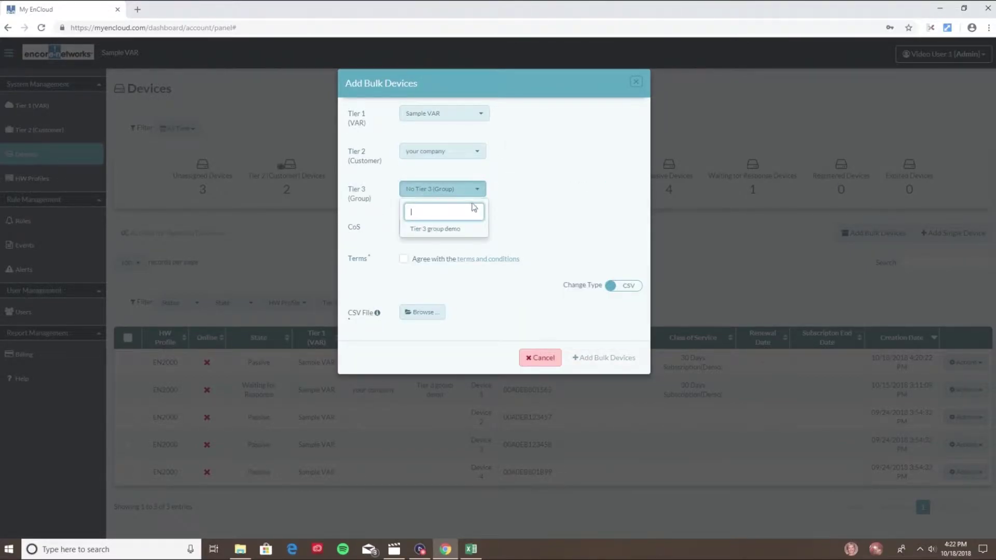
{"action": "left_click", "coordinate": [447, 230]}
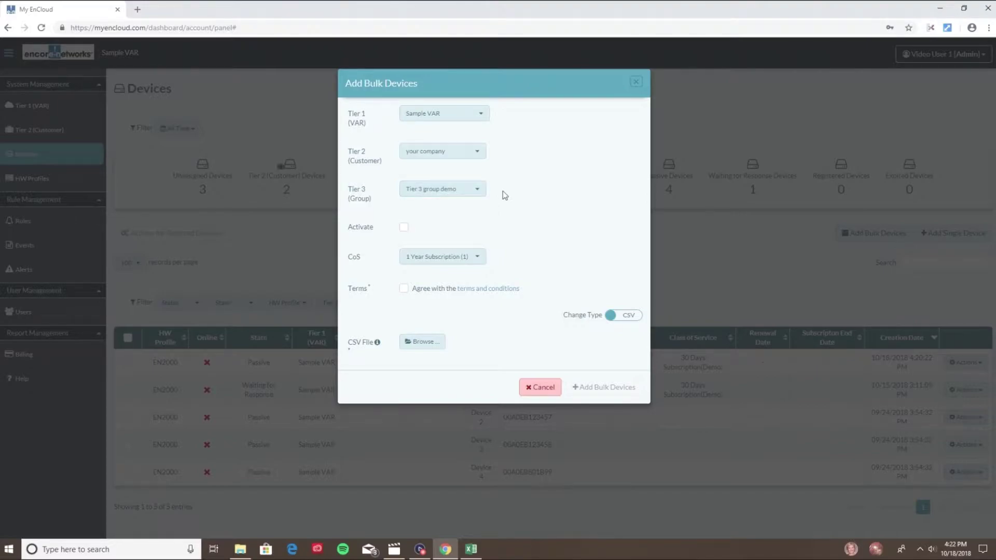
Step: Set the bulk devices' class of service to 30 Days Subscription(Demo) and agree to the terms and conditions
{"action": "left_click", "coordinate": [471, 257]}
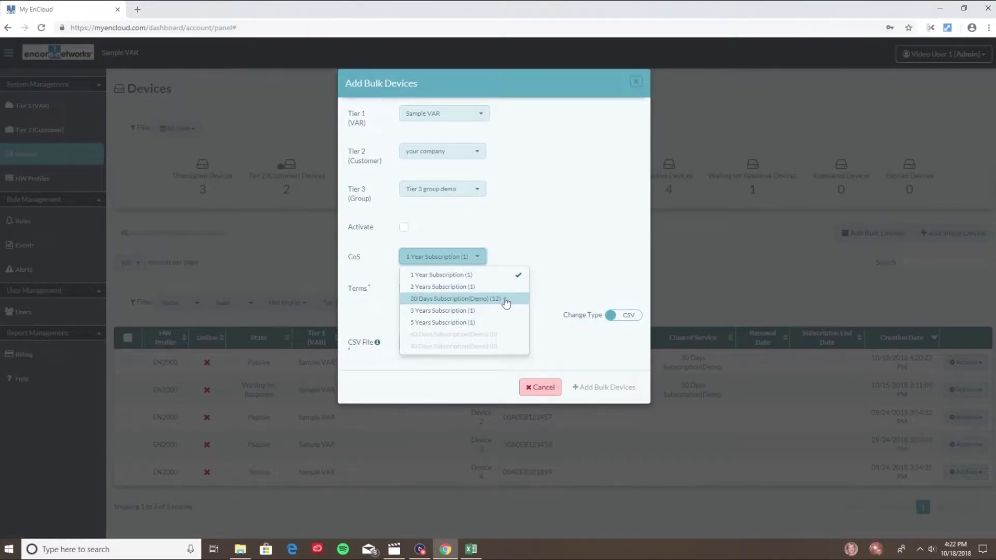
{"action": "left_click", "coordinate": [506, 299]}
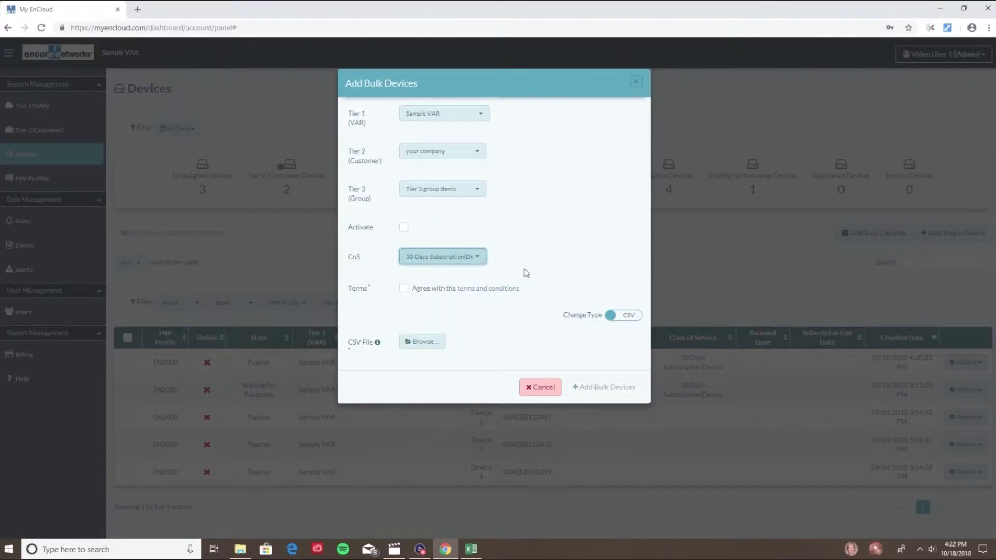
{"action": "left_click", "coordinate": [406, 288]}
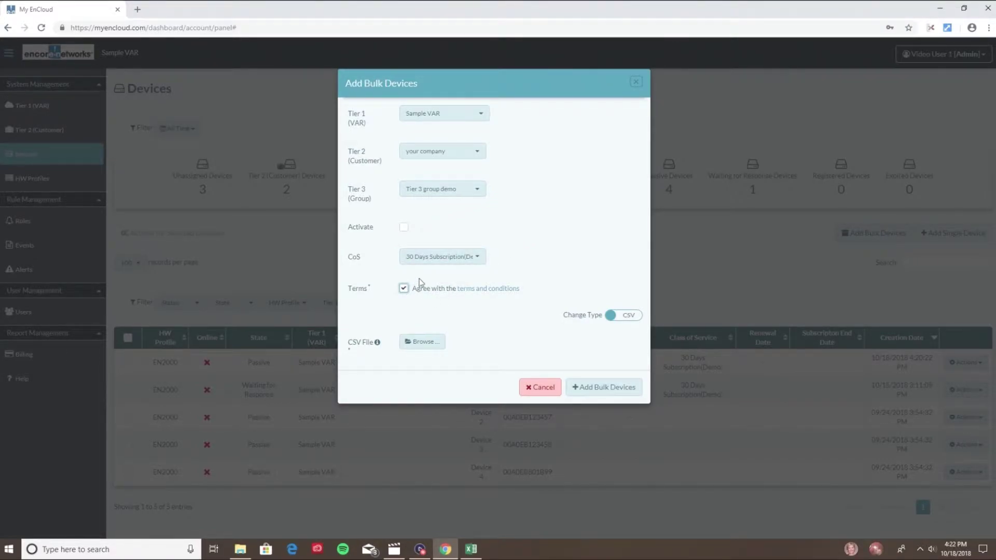
{"action": "left_click", "coordinate": [478, 266]}
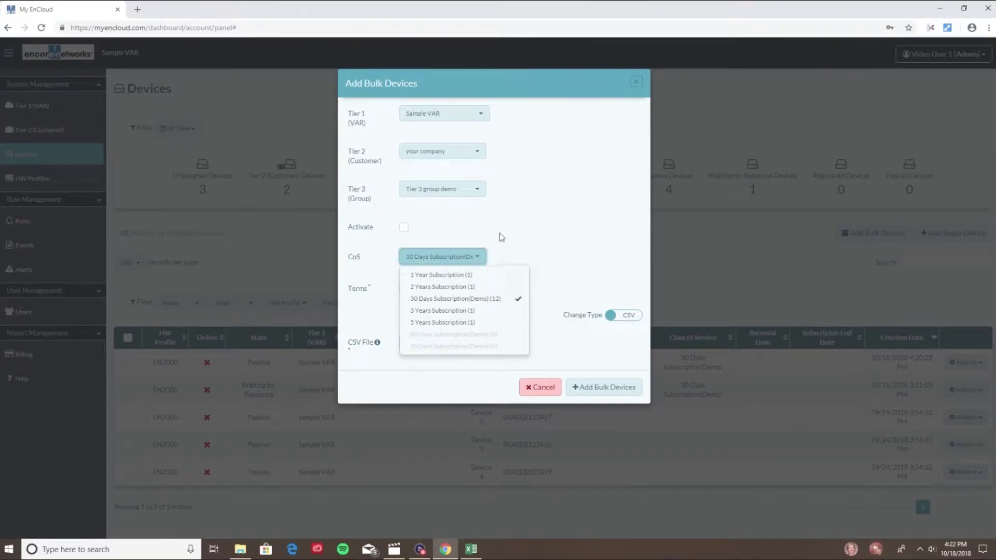
{"action": "left_click", "coordinate": [517, 298]}
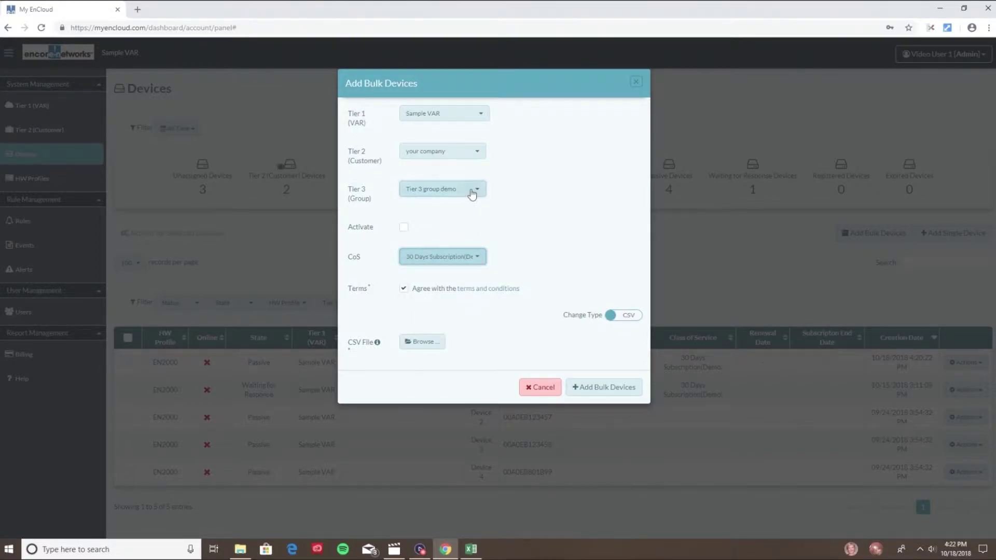
Step: Remove the Tier 2 customer assignment from the bulk devices by choosing No Tier 2 (Customer)
{"action": "left_click", "coordinate": [474, 190]}
{"action": "left_click", "coordinate": [460, 232]}
{"action": "left_click", "coordinate": [474, 192]}
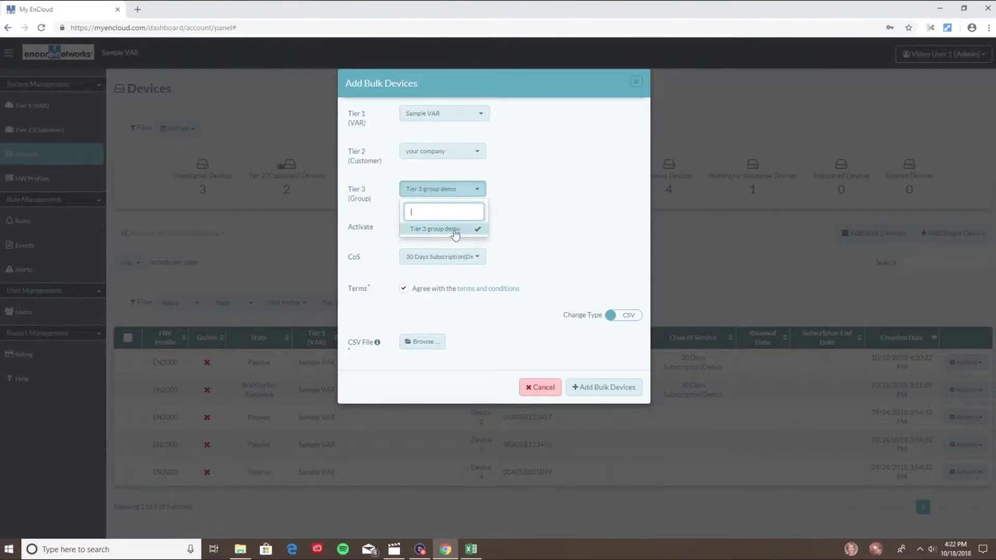
{"action": "left_click", "coordinate": [475, 152]}
{"action": "left_click", "coordinate": [463, 216]}
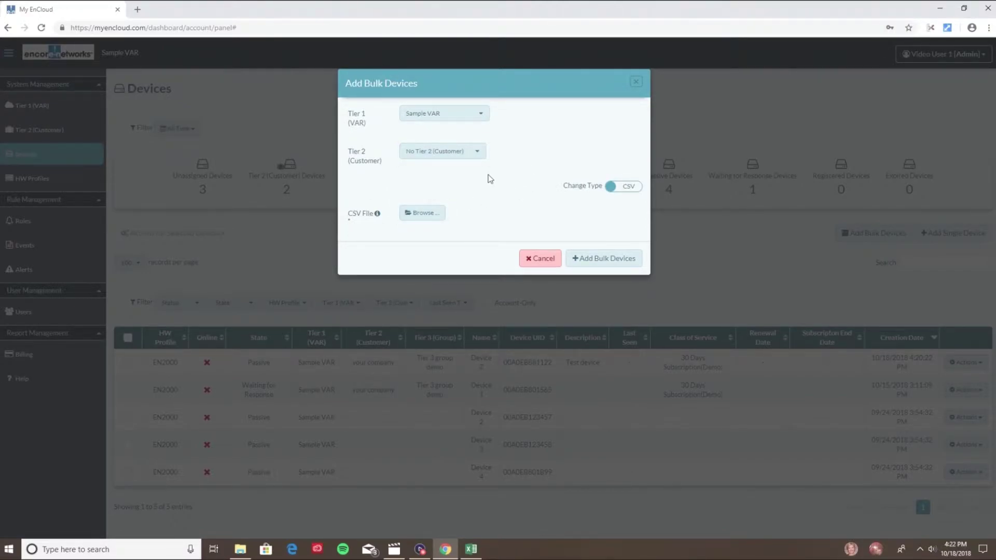
{"action": "left_click", "coordinate": [477, 151]}
{"action": "left_click", "coordinate": [446, 216]}
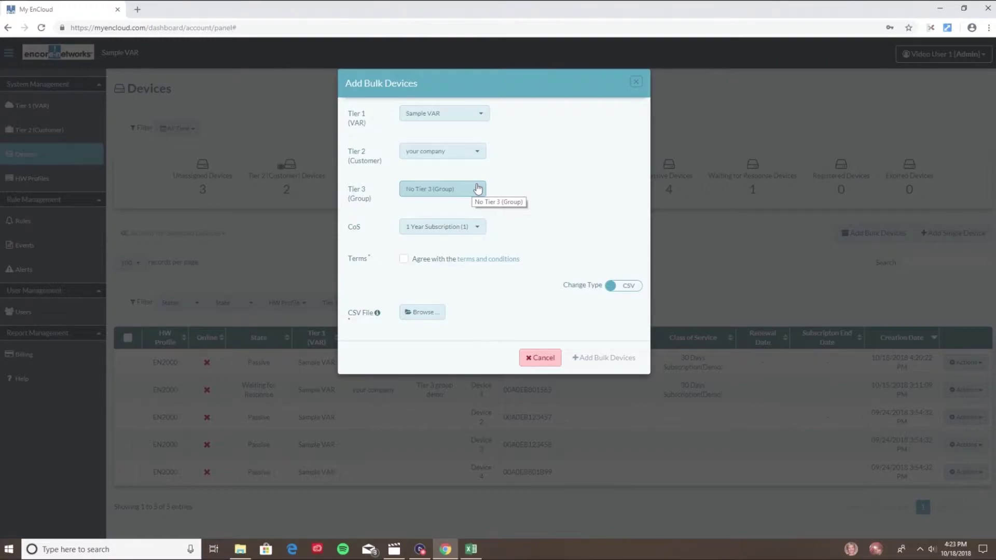
{"action": "left_click", "coordinate": [475, 151]}
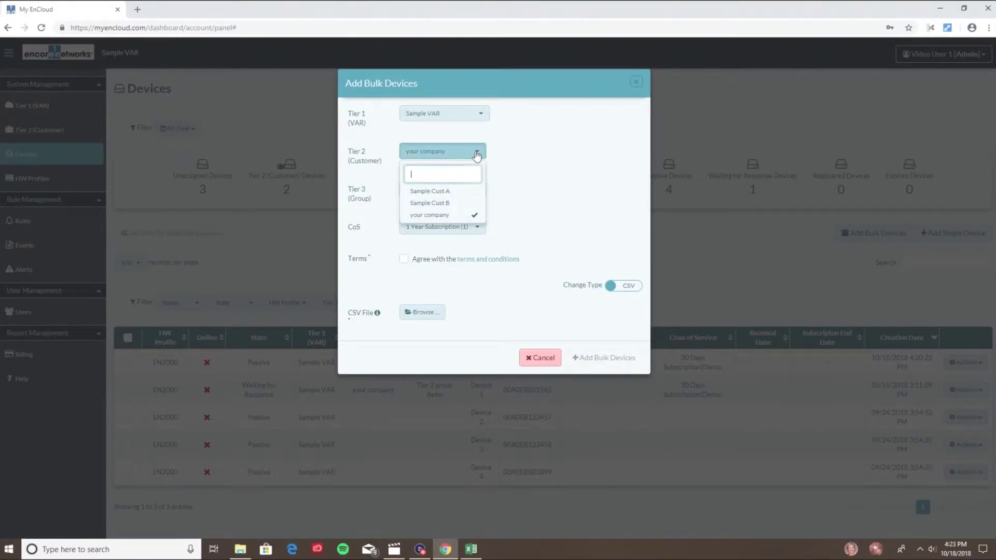
{"action": "left_click", "coordinate": [494, 205]}
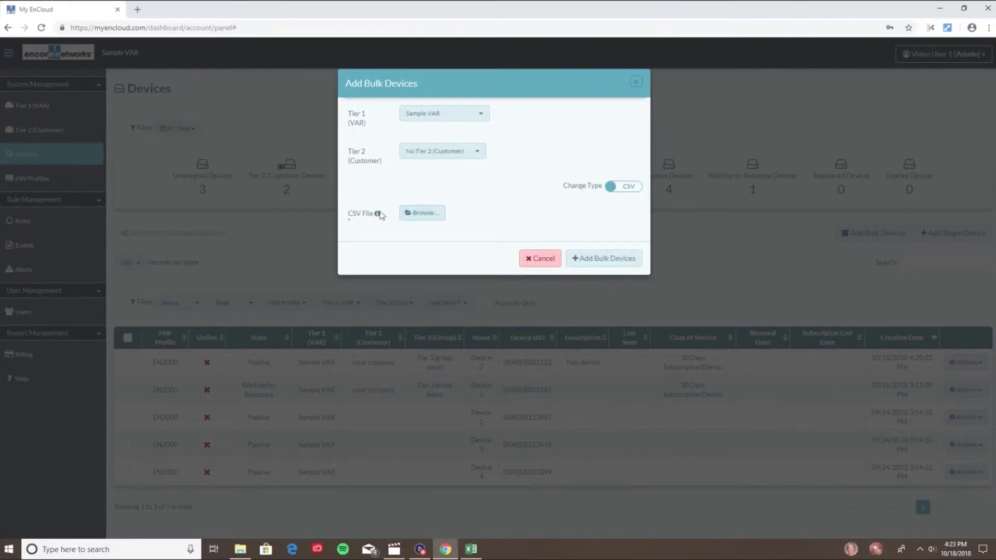
Step: Check the required CSV column order and compare it with the Demo File spreadsheet in Excel
{"action": "mouse_move", "coordinate": [377, 213]}
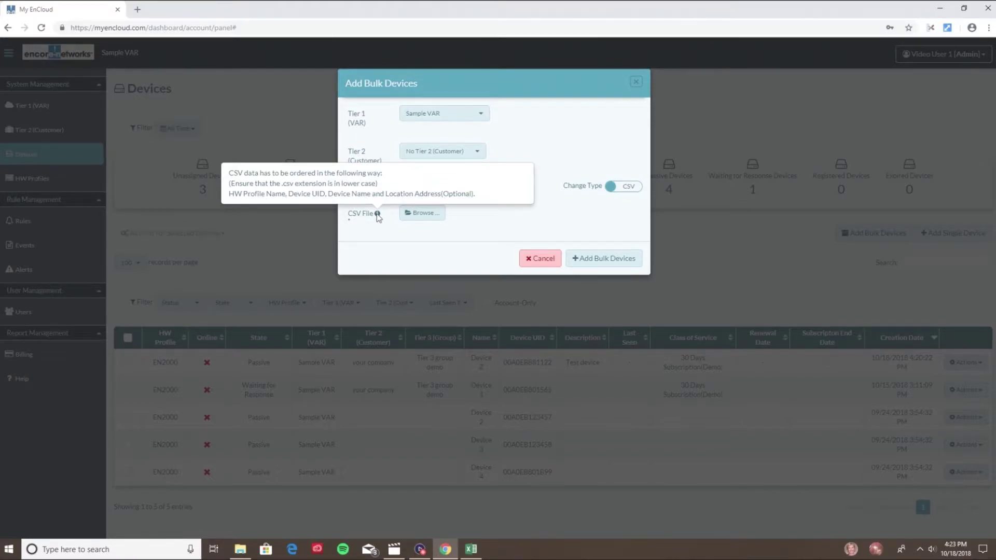
{"action": "left_click", "coordinate": [471, 549]}
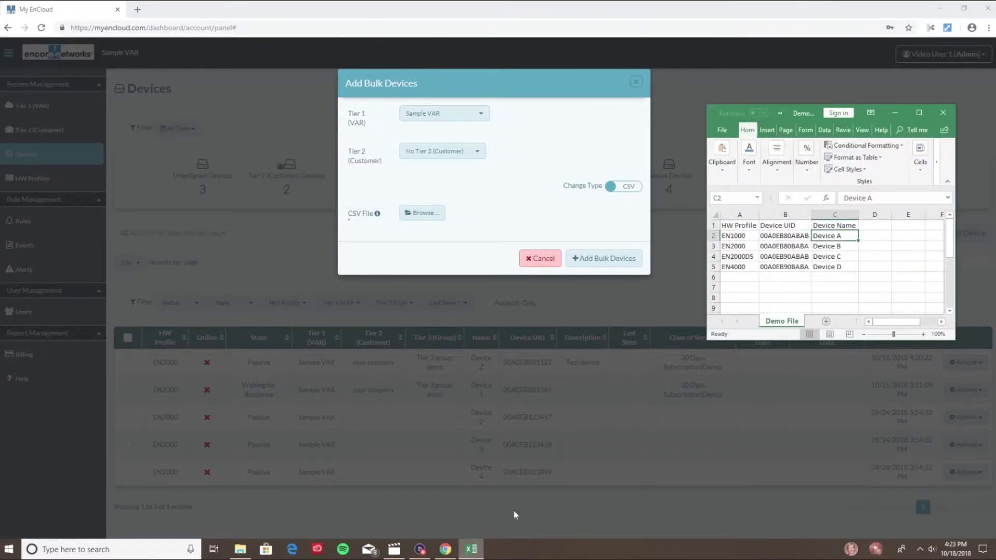
Step: Try the manual entry type with two empty device rows, and return to the CSV type
{"action": "left_click", "coordinate": [632, 190]}
{"action": "left_click", "coordinate": [622, 288]}
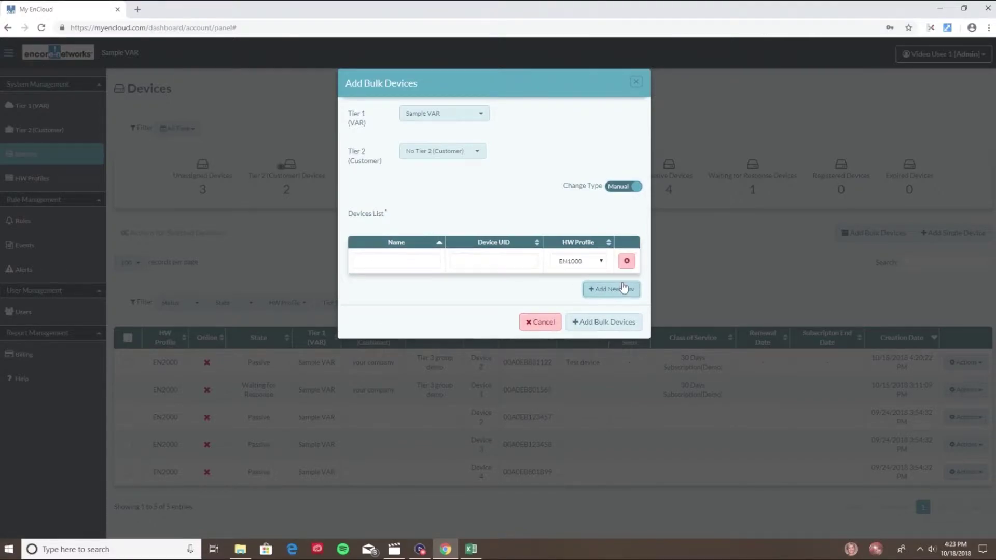
{"action": "left_click", "coordinate": [623, 288]}
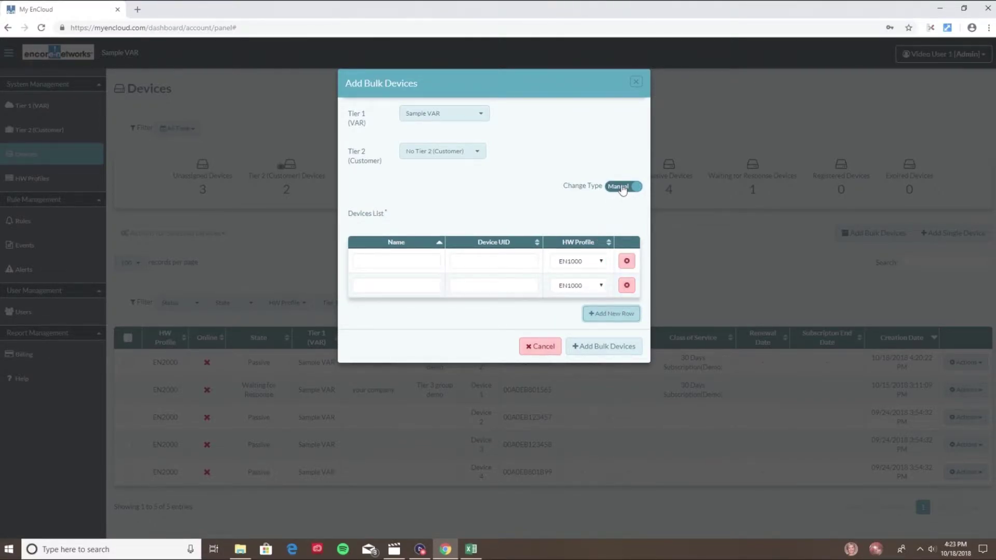
{"action": "left_click", "coordinate": [471, 549]}
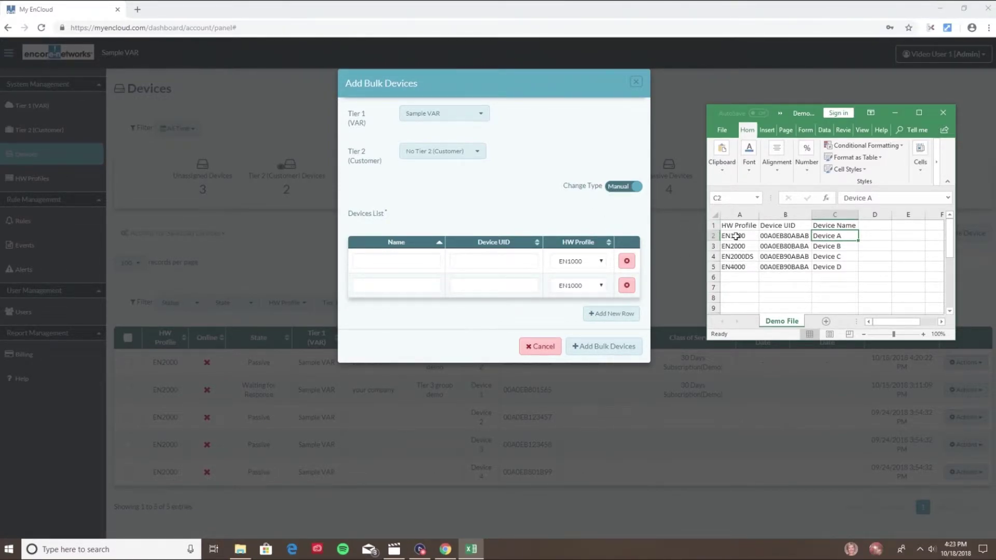
{"action": "left_click", "coordinate": [609, 188]}
{"action": "left_click", "coordinate": [615, 187]}
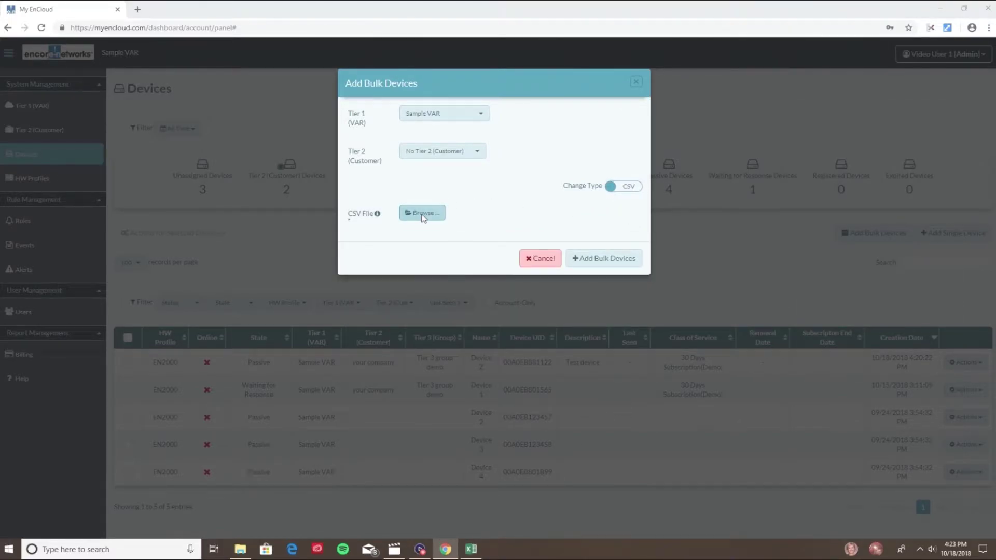
Step: Load Demo File.csv from the USB drive and add its devices in bulk
{"action": "left_click", "coordinate": [423, 213]}
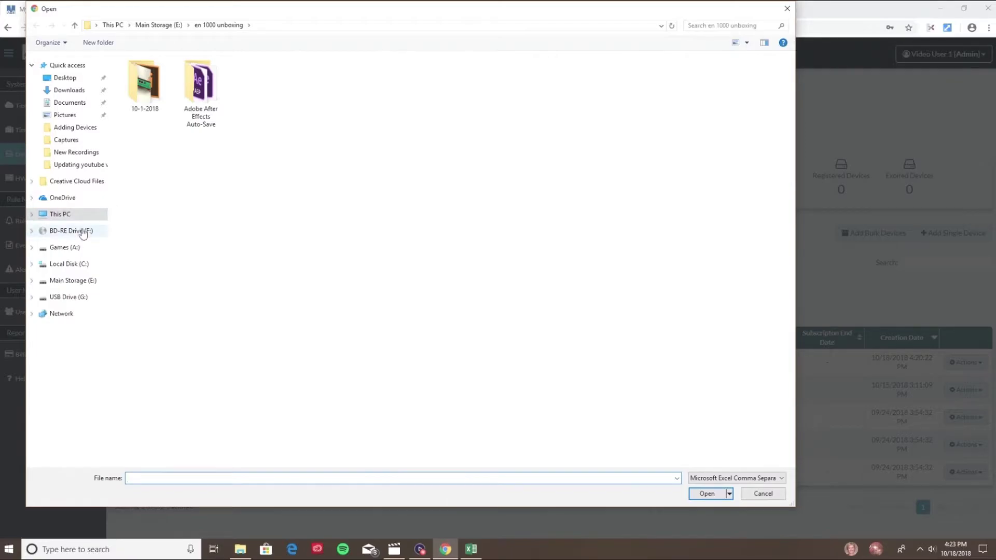
{"action": "left_click", "coordinate": [69, 297]}
{"action": "double_click", "coordinate": [148, 75]}
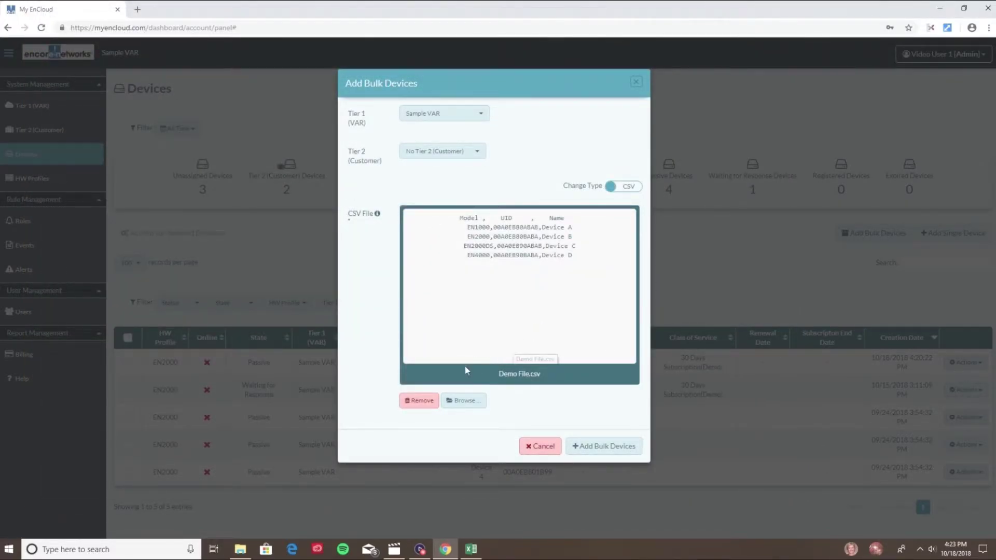
{"action": "left_click", "coordinate": [602, 446]}
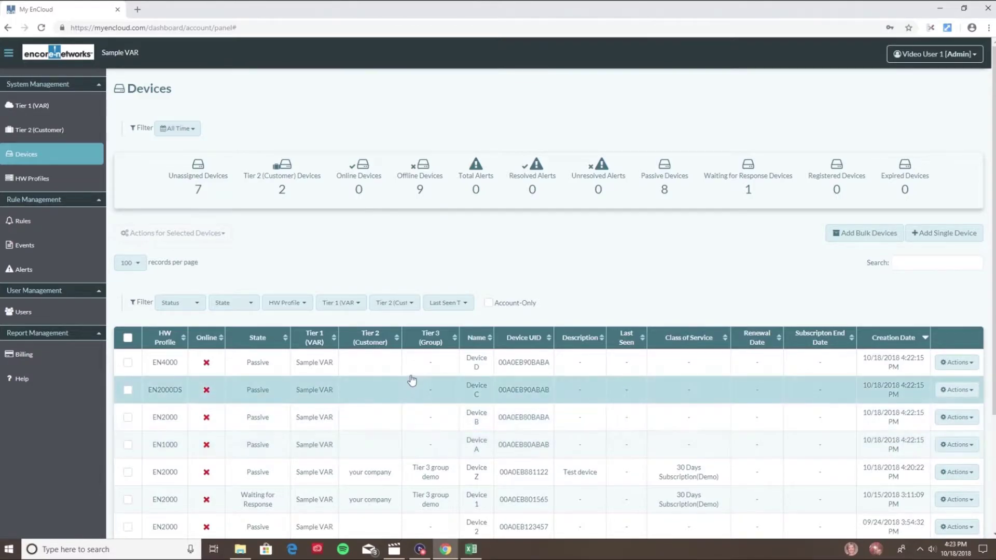
Step: Start a manual bulk addition with a device called "name", UID 00a0eb88456548 and hardware profile EN2000DS
{"action": "left_click", "coordinate": [862, 238]}
{"action": "left_click", "coordinate": [628, 187]}
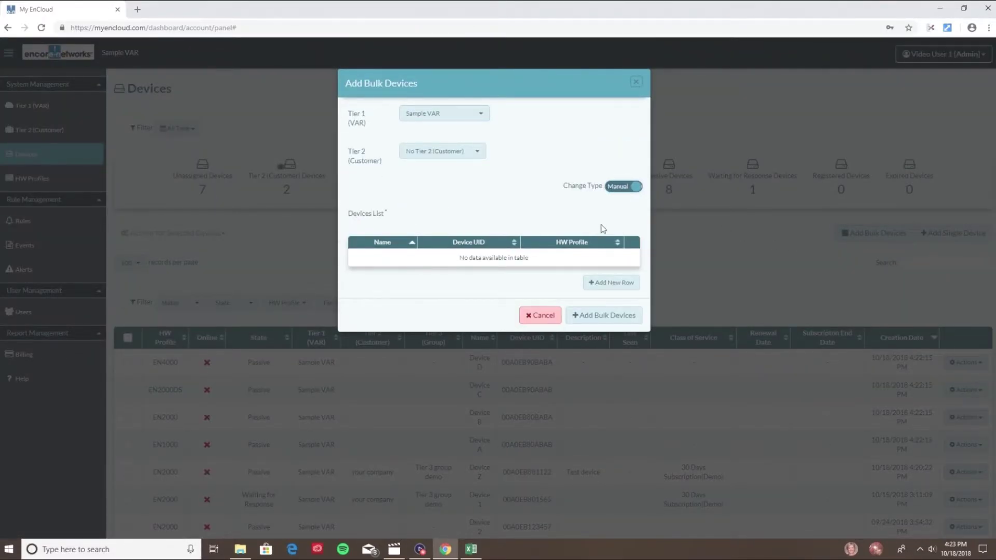
{"action": "left_click", "coordinate": [611, 287]}
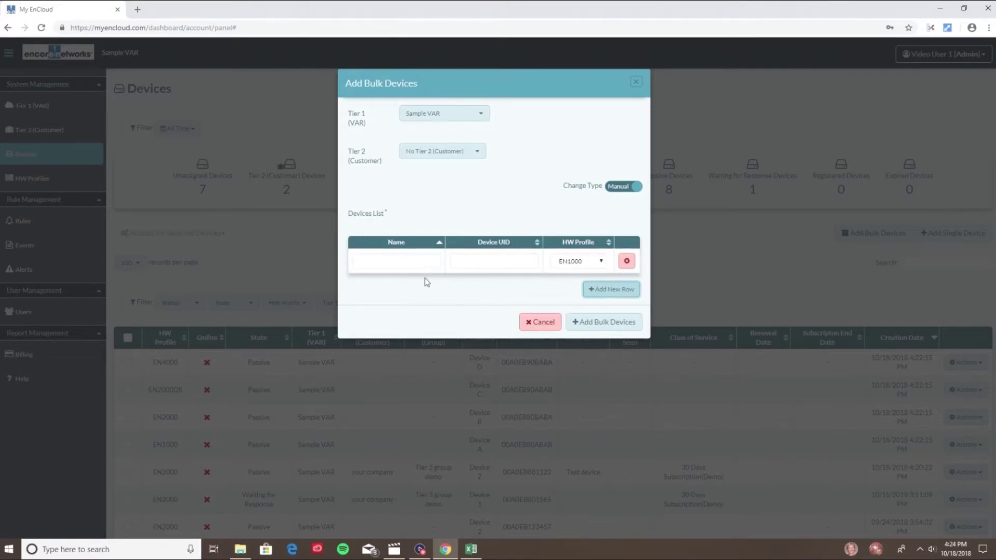
{"action": "left_click", "coordinate": [388, 263]}
{"action": "key", "text": "Tab"}
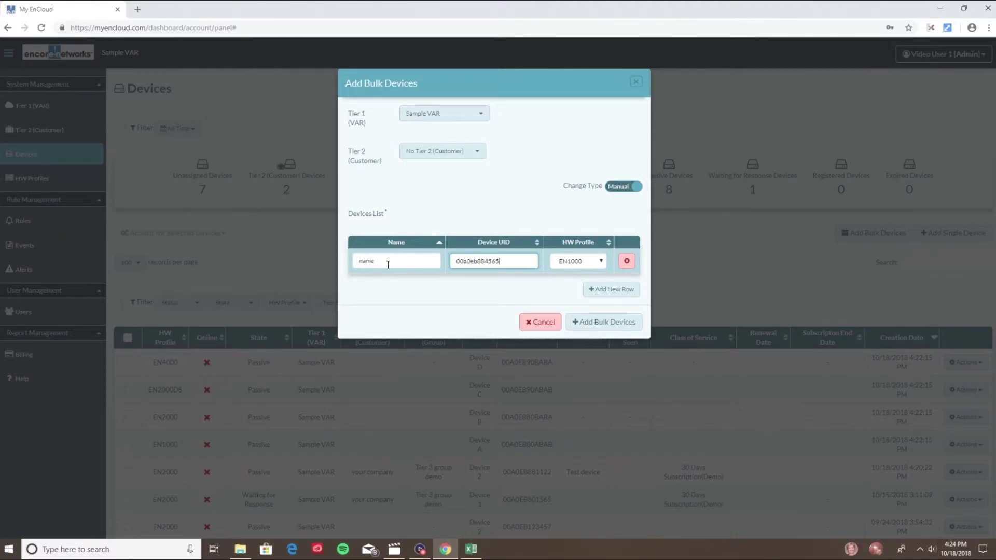
{"action": "left_click", "coordinate": [579, 261]}
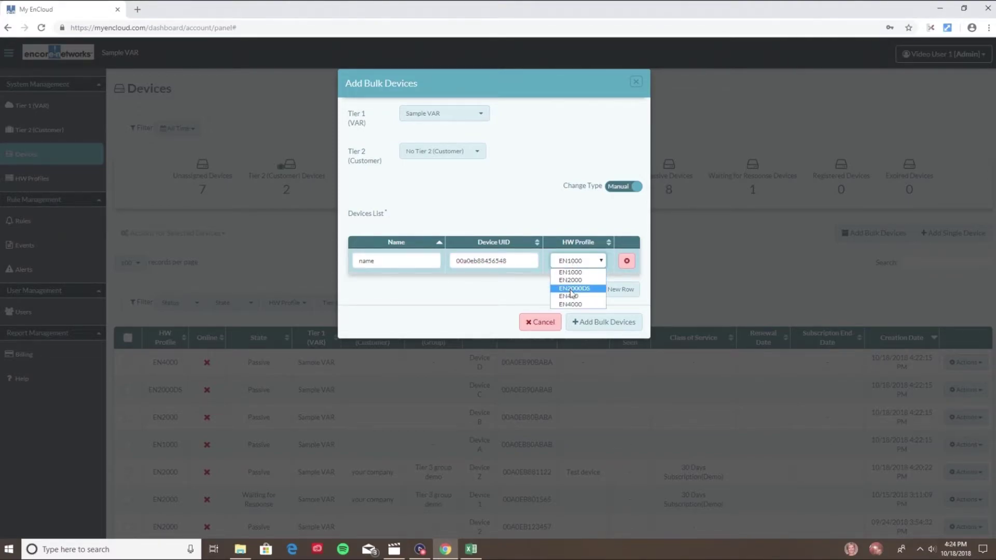
{"action": "left_click", "coordinate": [593, 297]}
Step: Enter a second device called "name 2" with UID 00a0eb846485, and try to add both devices
{"action": "left_click", "coordinate": [593, 290]}
{"action": "left_click", "coordinate": [398, 289]}
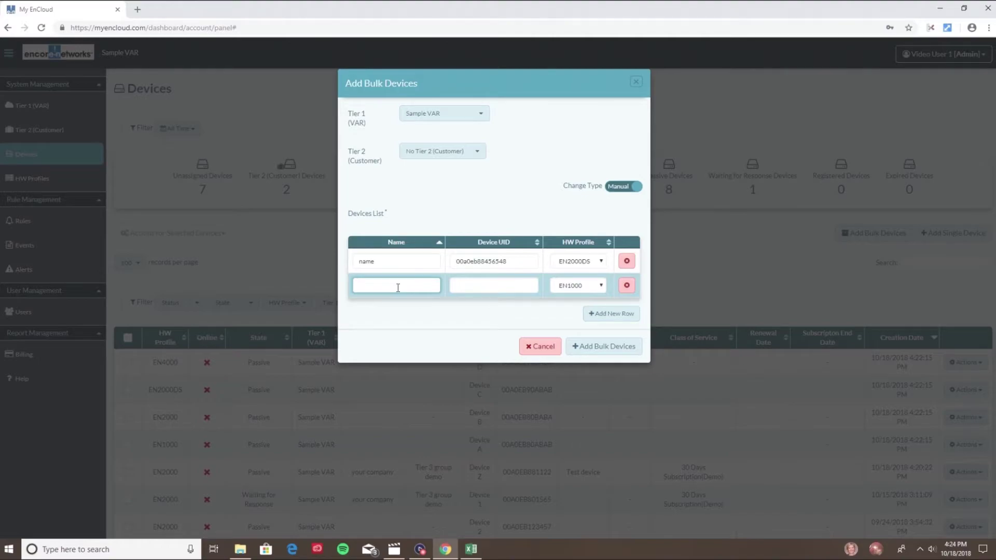
{"action": "key", "text": "Tab"}
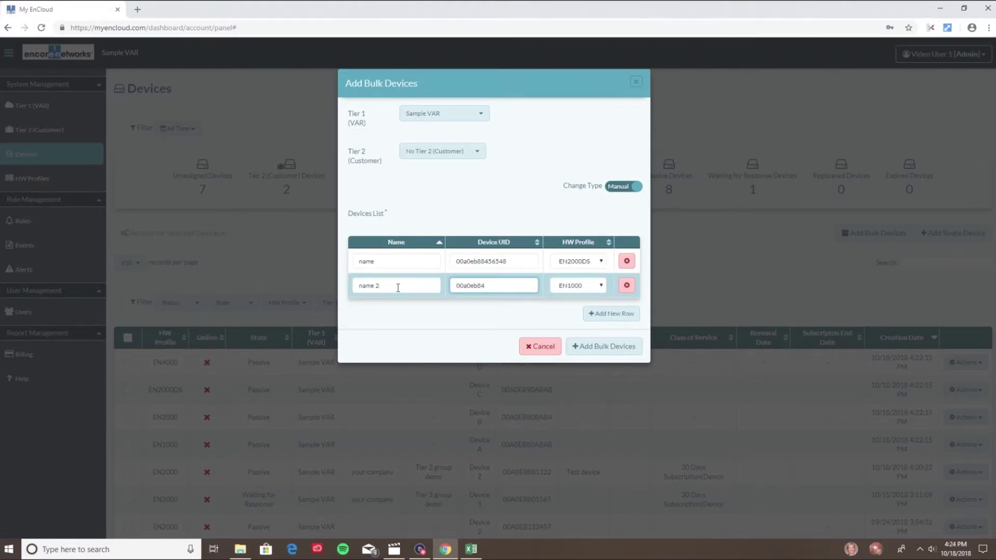
{"action": "type", "text": "00a0eb846485"}
{"action": "key", "text": "Tab"}
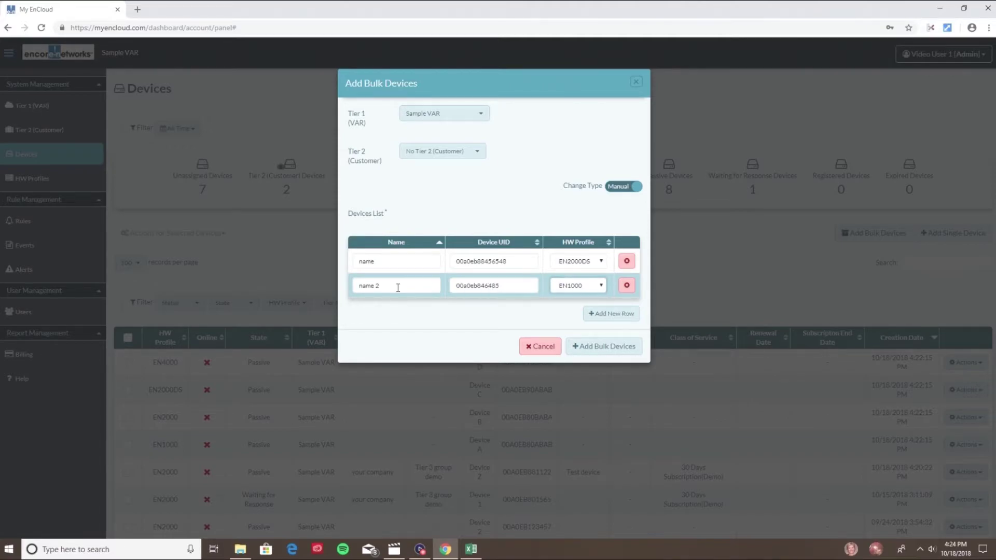
{"action": "left_click", "coordinate": [633, 347]}
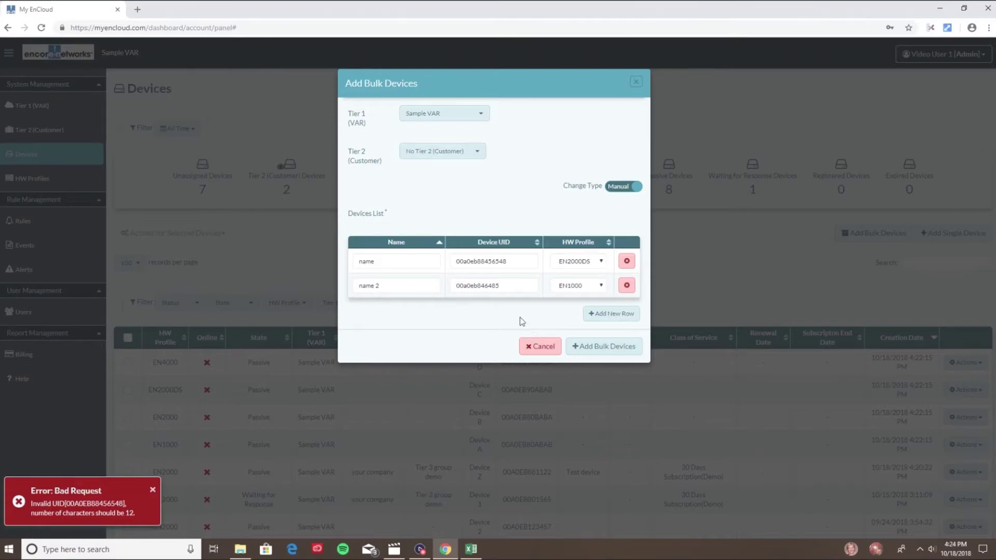
Step: Shorten the first device's UID to 00a0eb884565 and submit the bulk devices again
{"action": "left_click", "coordinate": [515, 262]}
{"action": "key", "text": "BackSpace"}
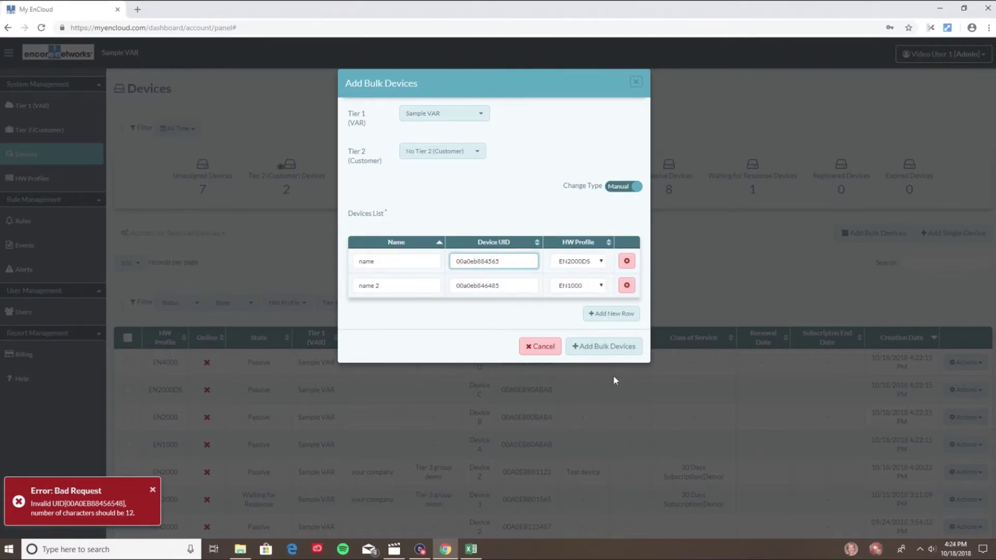
{"action": "left_click", "coordinate": [628, 346]}
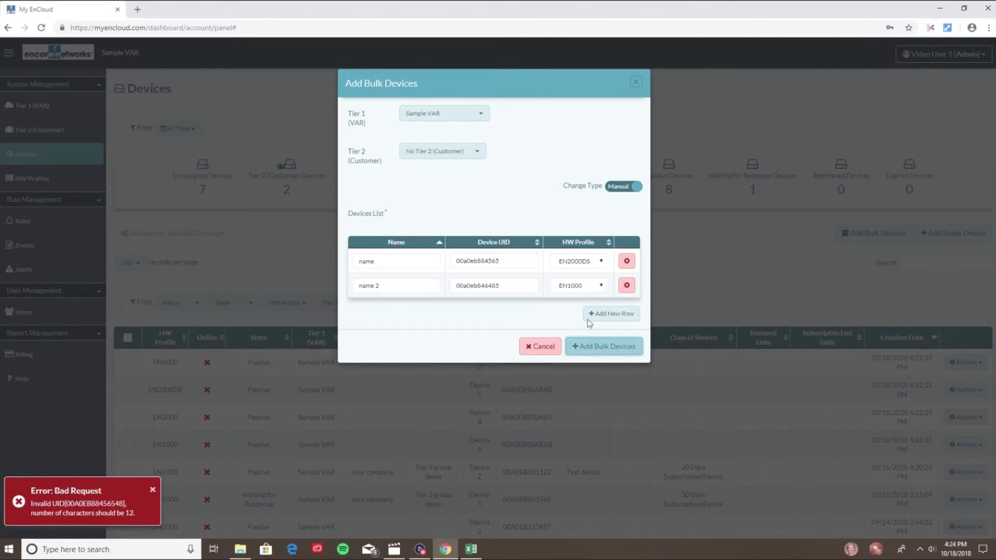
Step: Set the hardware profile of "name 2" to EN1000 and add both devices to the device list
{"action": "left_click", "coordinate": [591, 286]}
{"action": "left_click", "coordinate": [589, 286]}
{"action": "left_click", "coordinate": [589, 286]}
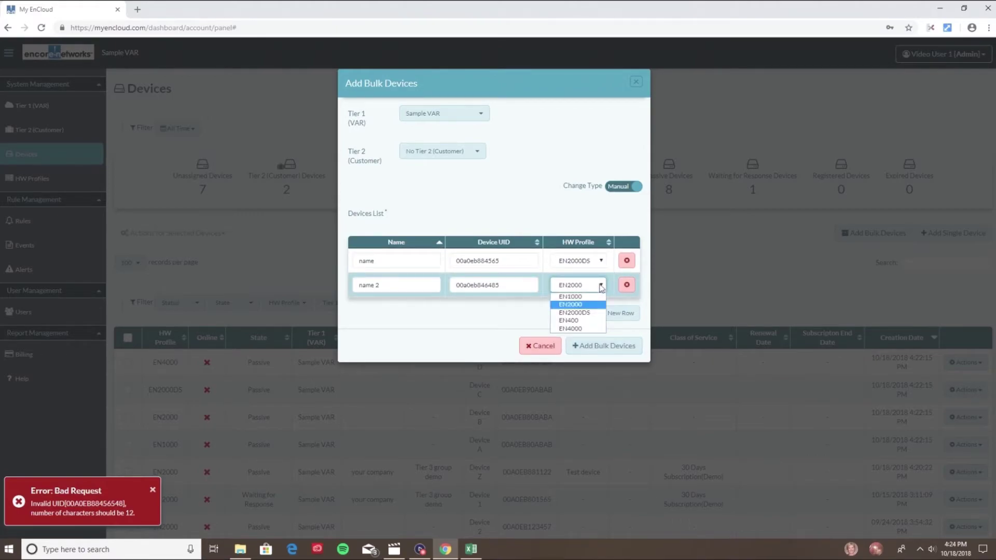
{"action": "left_click", "coordinate": [589, 286]}
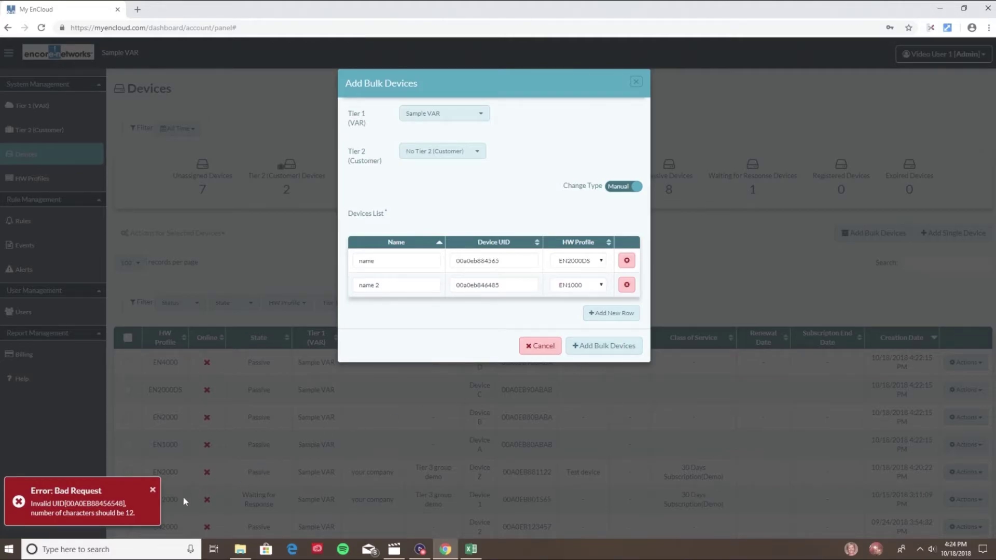
{"action": "left_click", "coordinate": [592, 349]}
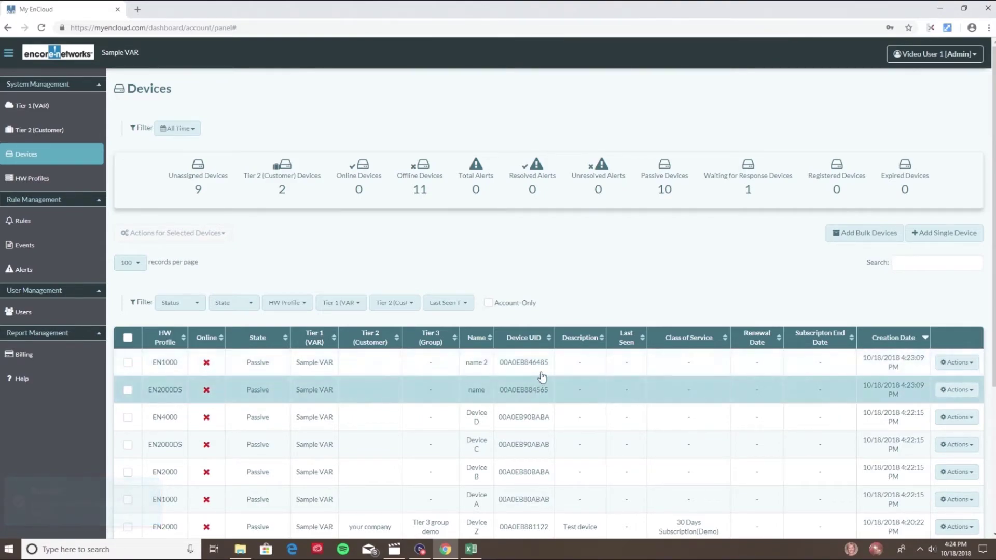
Step: Try assigning "name 2" to the Tier 2 customer "your company" with 30 Days Subscription(Demo), and cancel the assignment
{"action": "left_click", "coordinate": [958, 362]}
{"action": "left_click", "coordinate": [948, 461]}
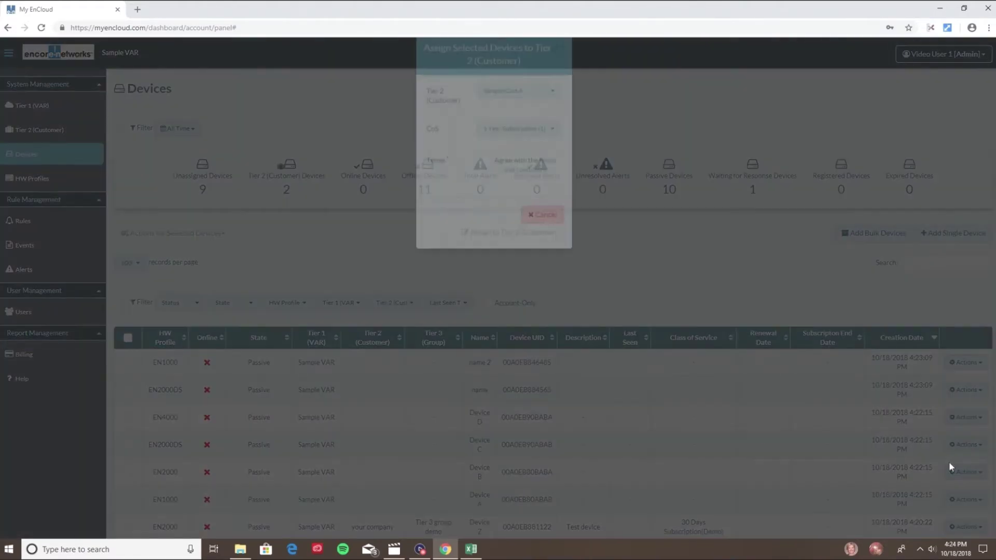
{"action": "left_click", "coordinate": [552, 128]}
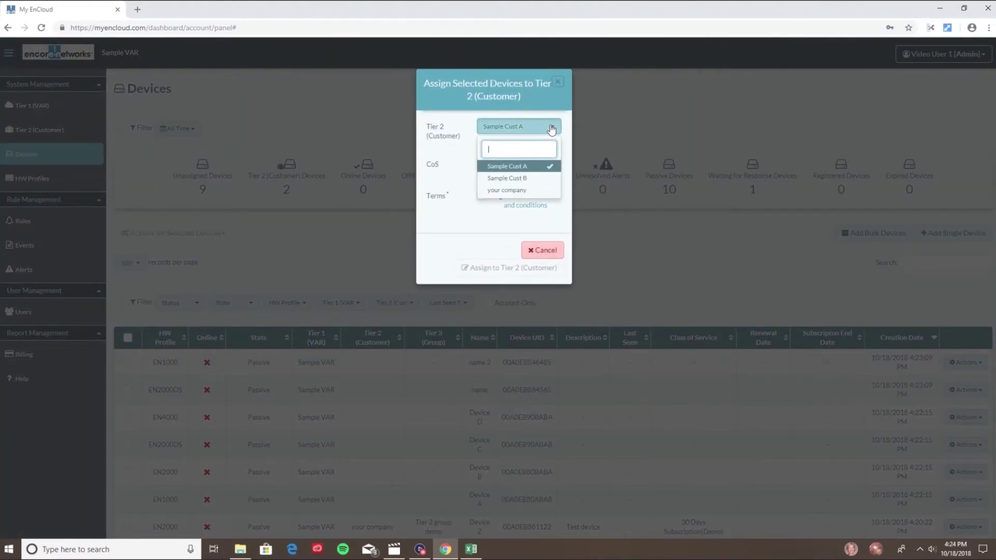
{"action": "left_click", "coordinate": [528, 196]}
{"action": "left_click", "coordinate": [543, 128]}
{"action": "left_click", "coordinate": [524, 192]}
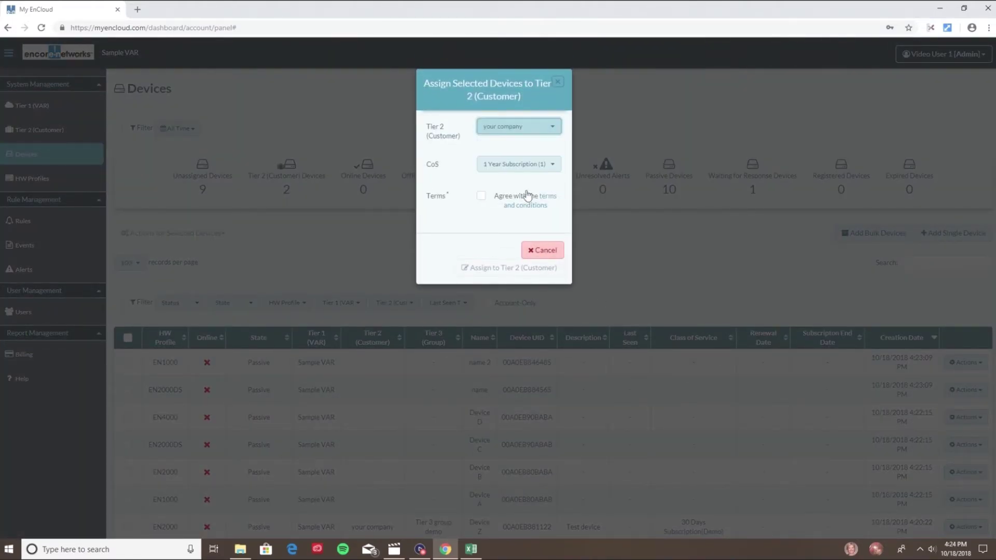
{"action": "left_click", "coordinate": [537, 165]}
{"action": "left_click", "coordinate": [541, 206]}
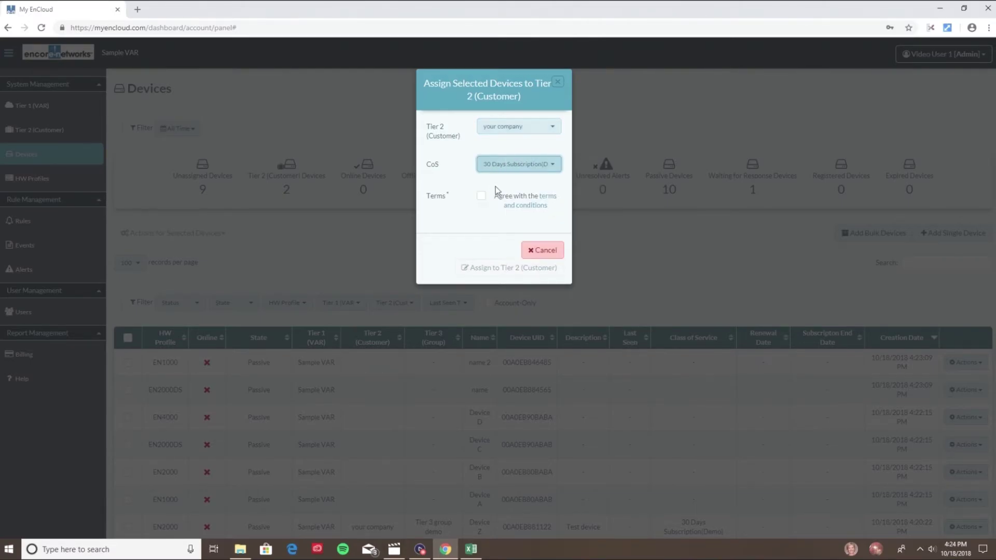
{"action": "left_click", "coordinate": [553, 251]}
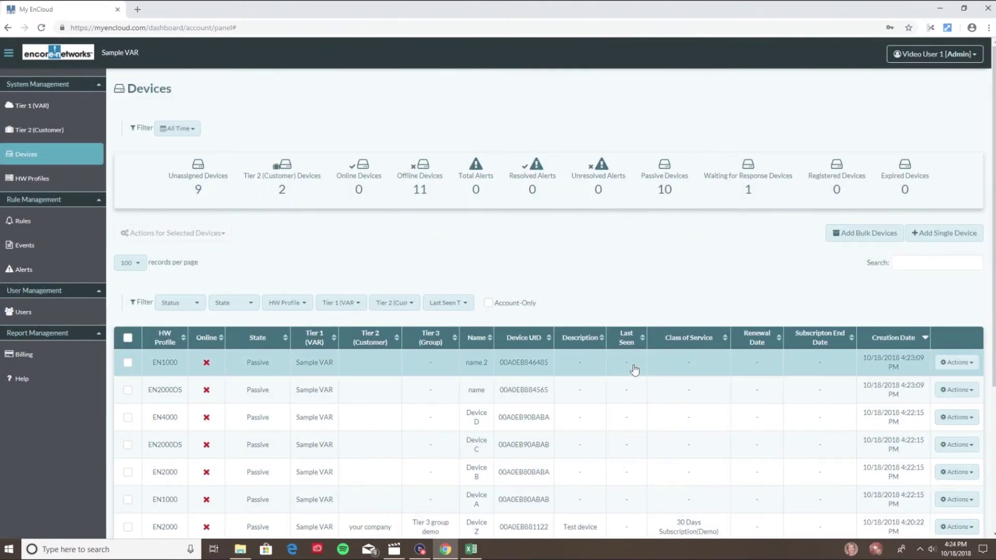